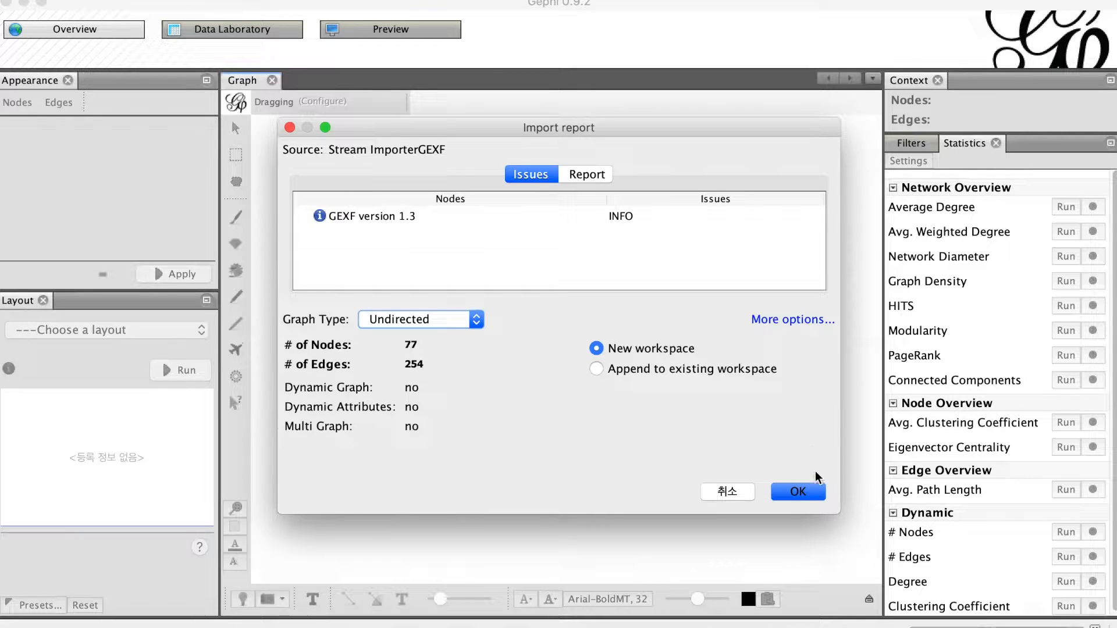
- Import the GEXF network as an undirected graph in a new workspace and examine its node and edge tables
{"action": "left_click", "coordinate": [806, 493]}
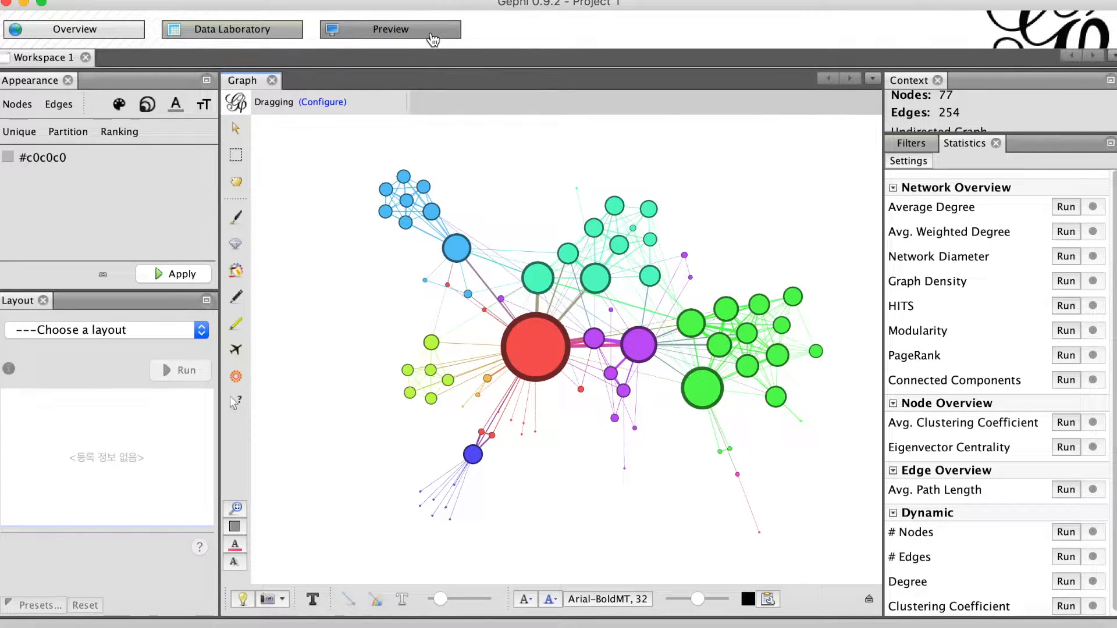
{"action": "left_click", "coordinate": [239, 36]}
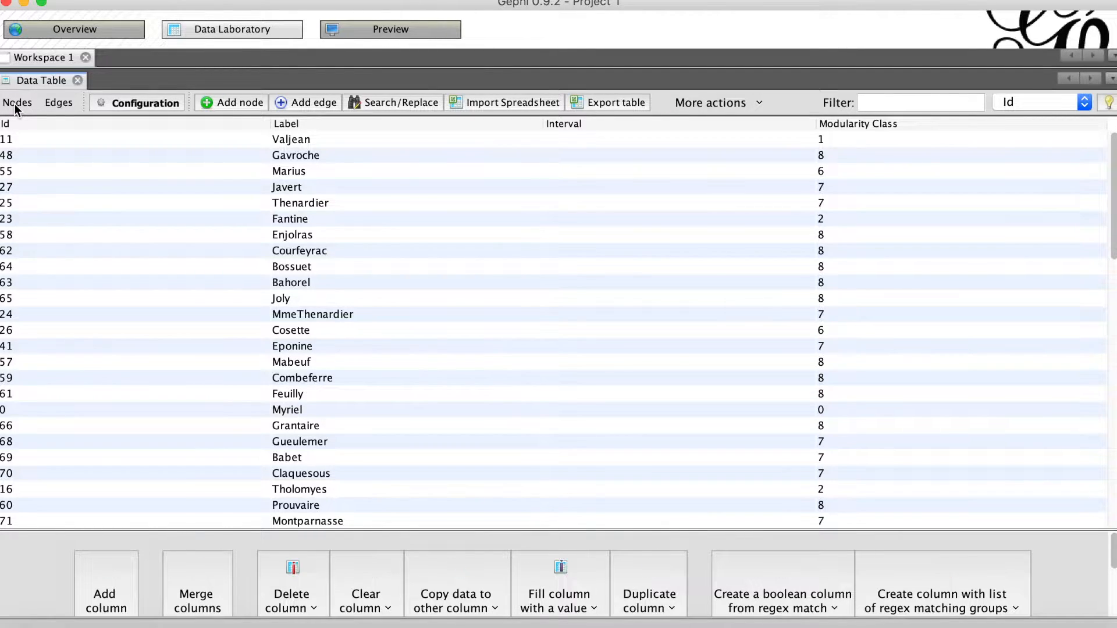
{"action": "left_click", "coordinate": [64, 103]}
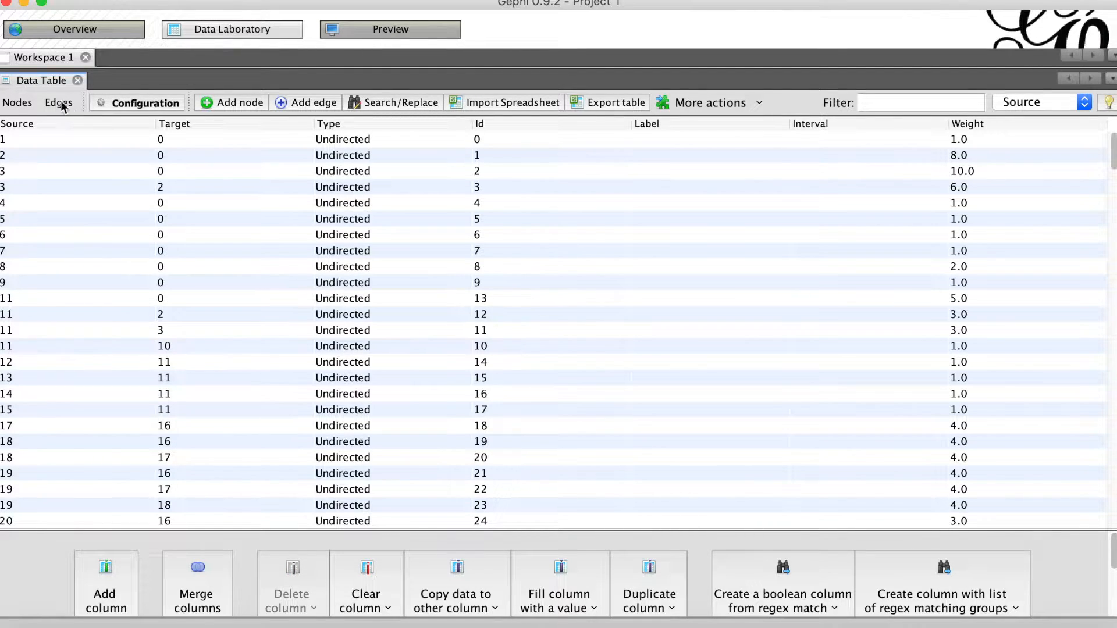
{"action": "left_click", "coordinate": [8, 105]}
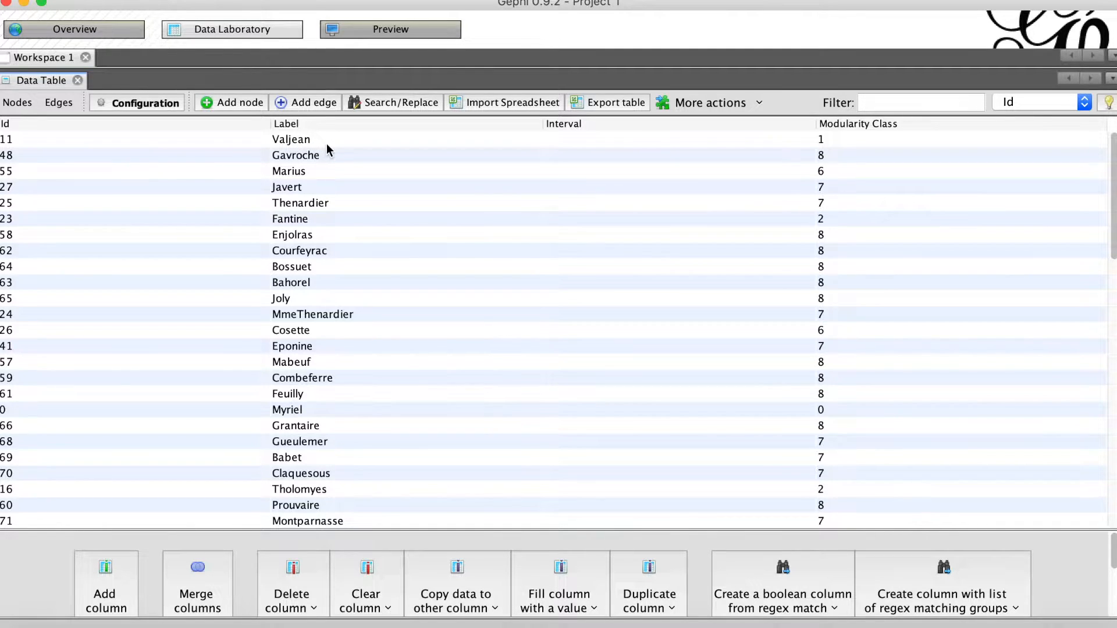
{"action": "scroll", "coordinate": [322, 357], "scroll_direction": "down", "scroll_amount": 20}
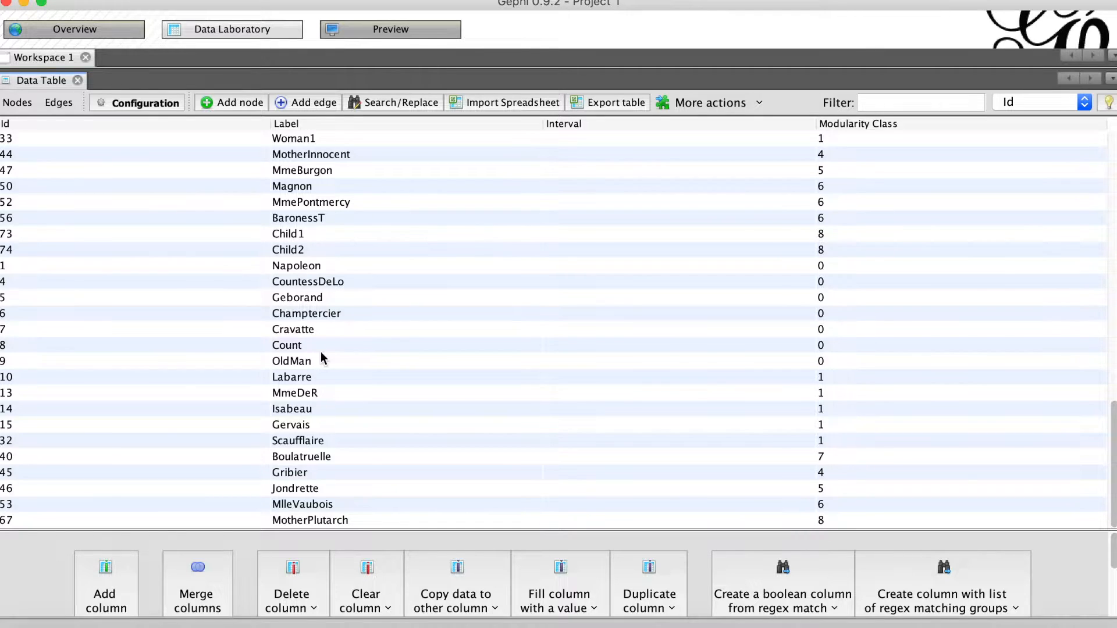
{"action": "scroll", "coordinate": [323, 357], "scroll_direction": "up", "scroll_amount": 20}
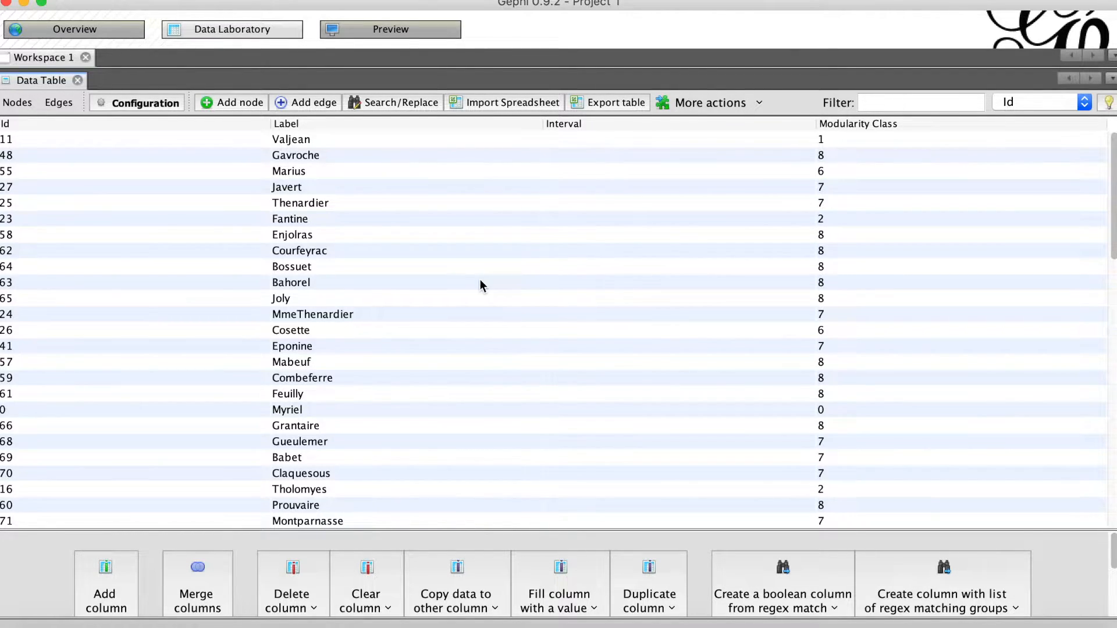
{"action": "left_click", "coordinate": [59, 105]}
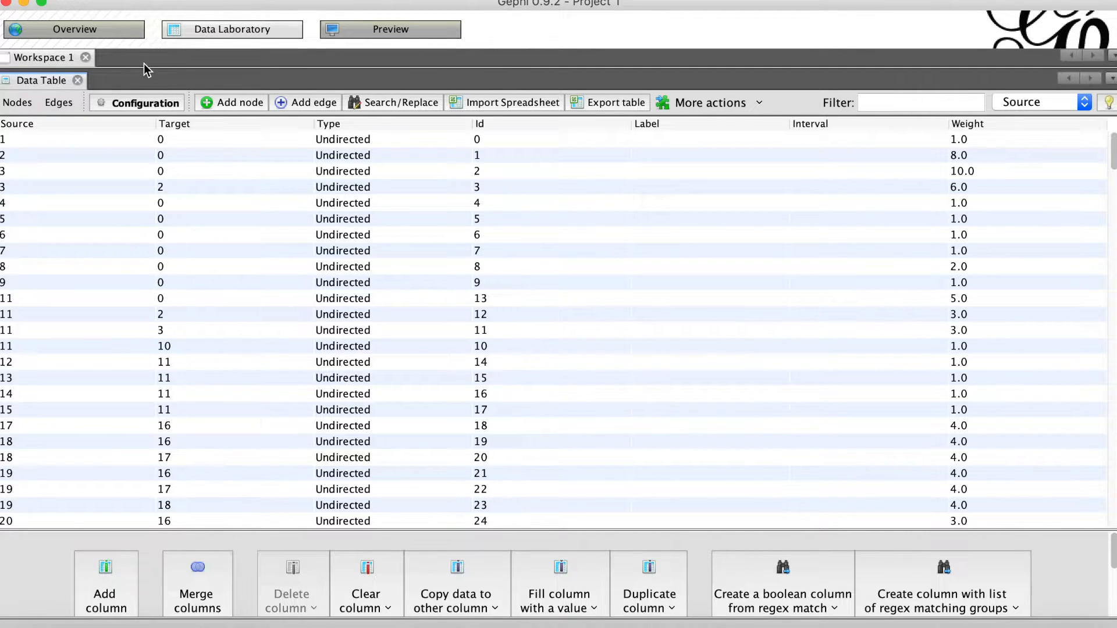
- Return to the graph overview, calculate the Average Degree statistic and review its degree distribution report
{"action": "left_click", "coordinate": [93, 37]}
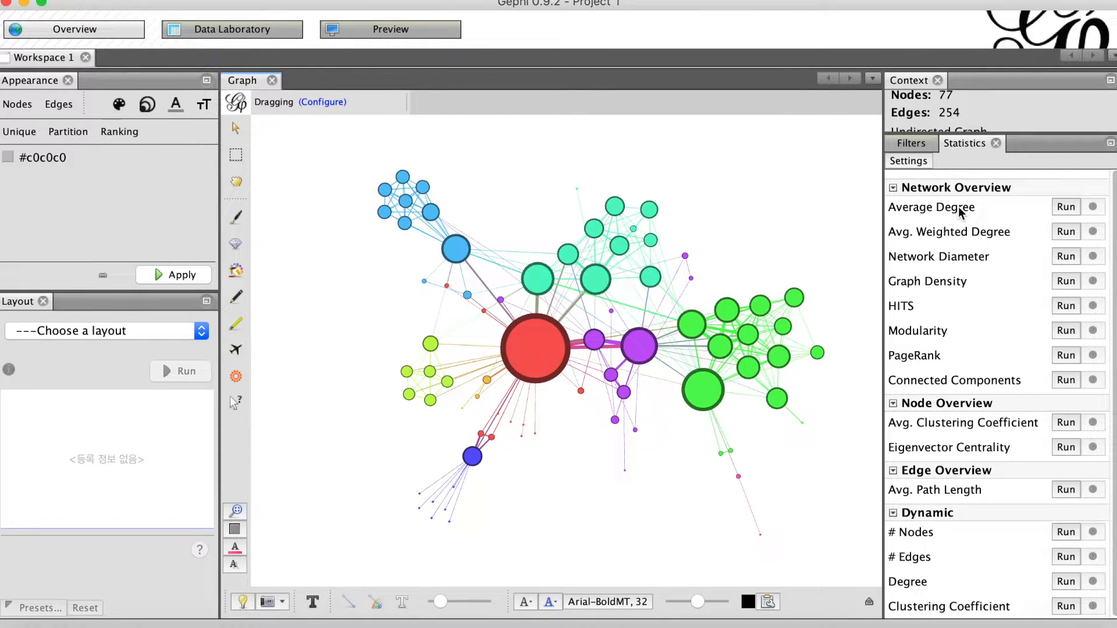
{"action": "left_click", "coordinate": [1068, 207]}
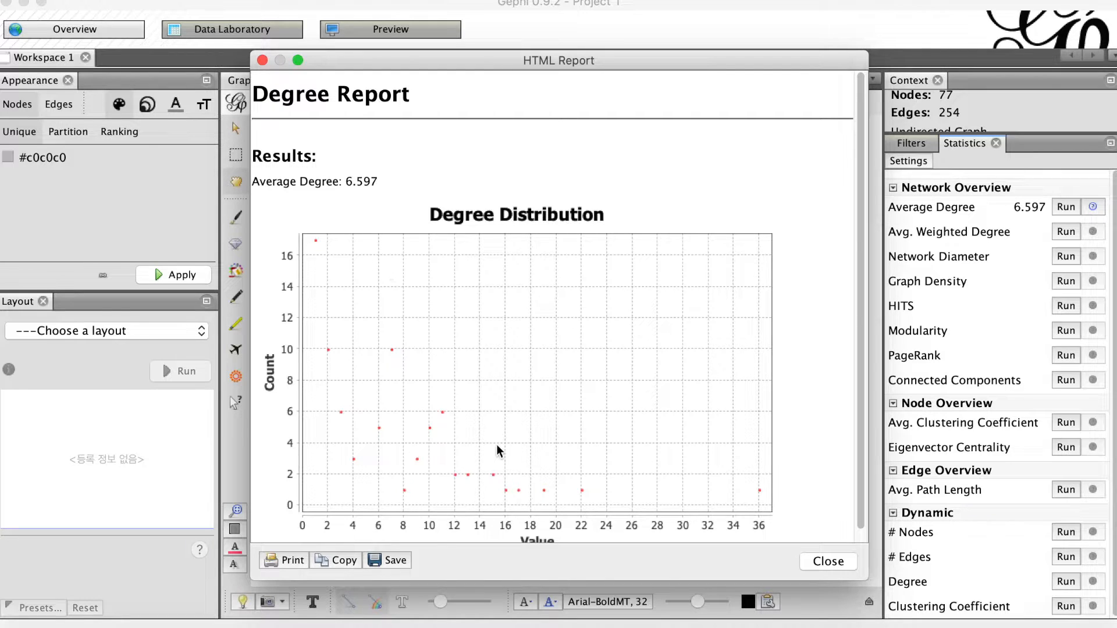
{"action": "scroll", "coordinate": [497, 447], "scroll_direction": "down", "scroll_amount": 1}
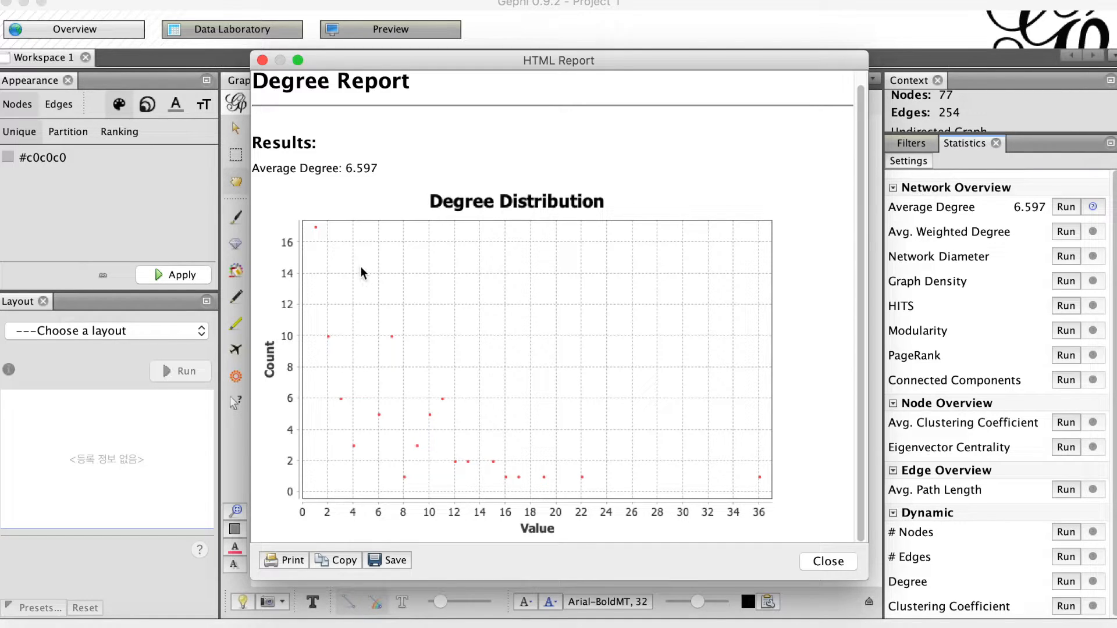
{"action": "left_click", "coordinate": [838, 563]}
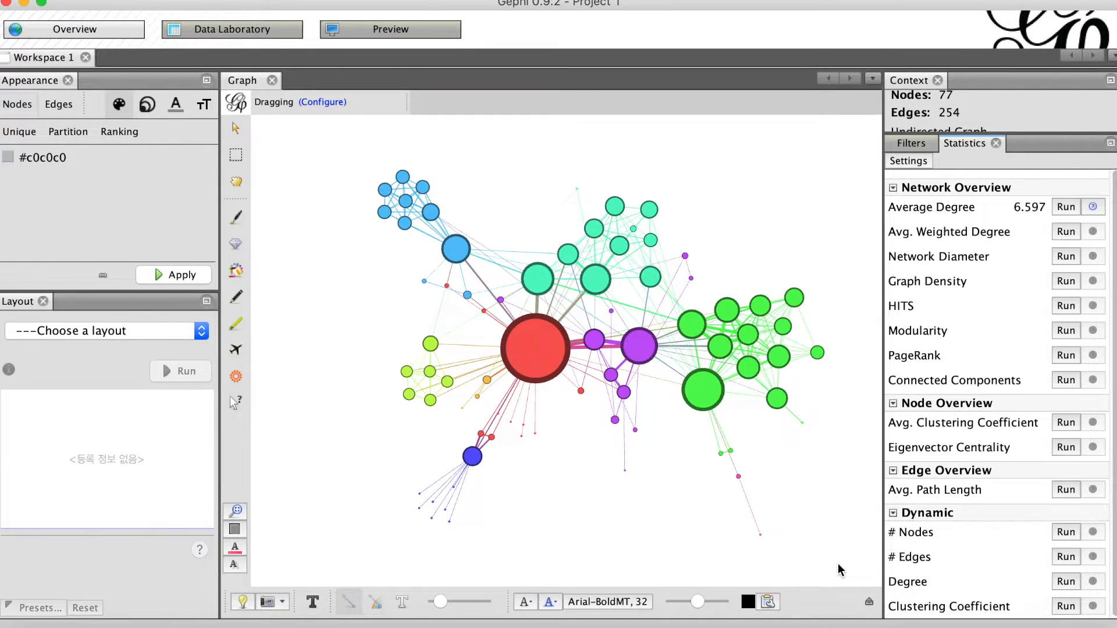
- Calculate the Network Diameter with the Undirected option, consulting the "directed edge" image results in the browser for reference
{"action": "left_click", "coordinate": [1070, 258]}
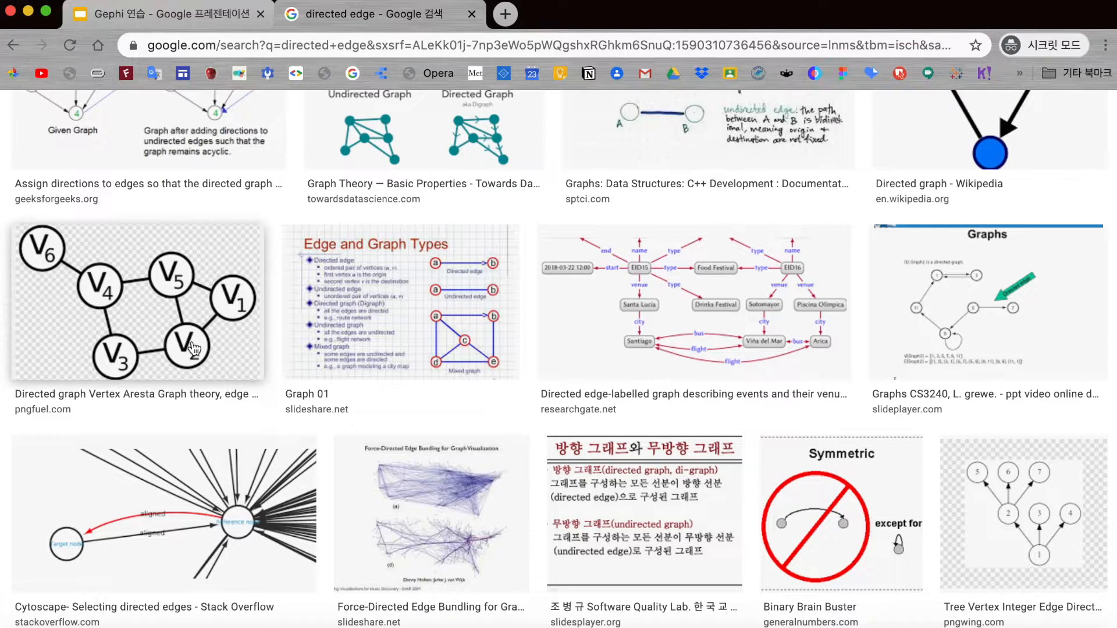
{"action": "key", "text": "ctrl+Up"}
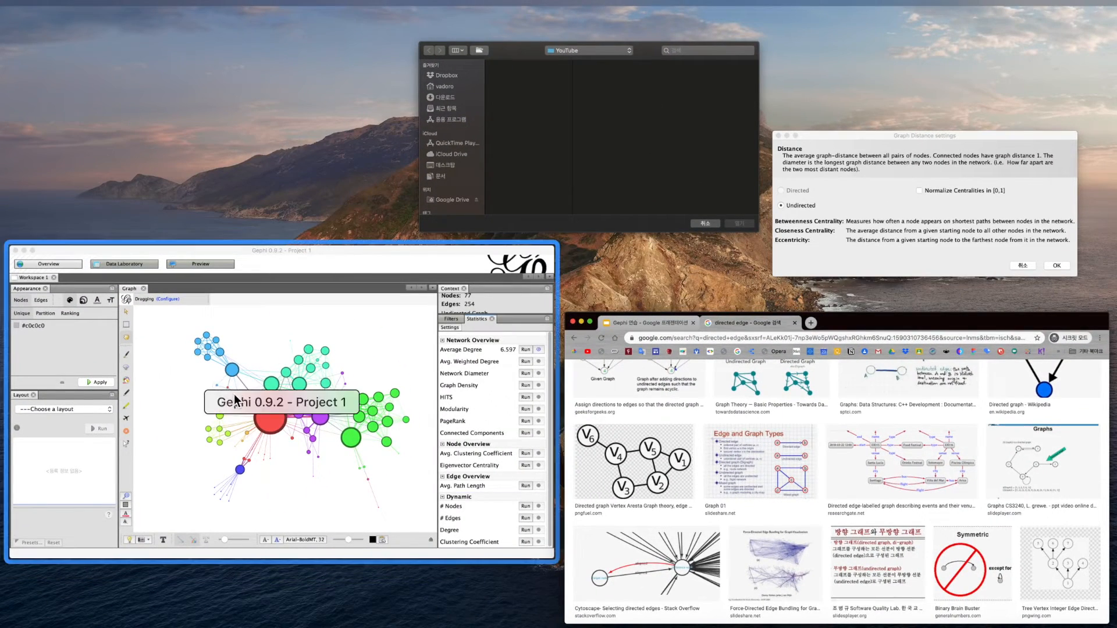
{"action": "left_click", "coordinate": [236, 400]}
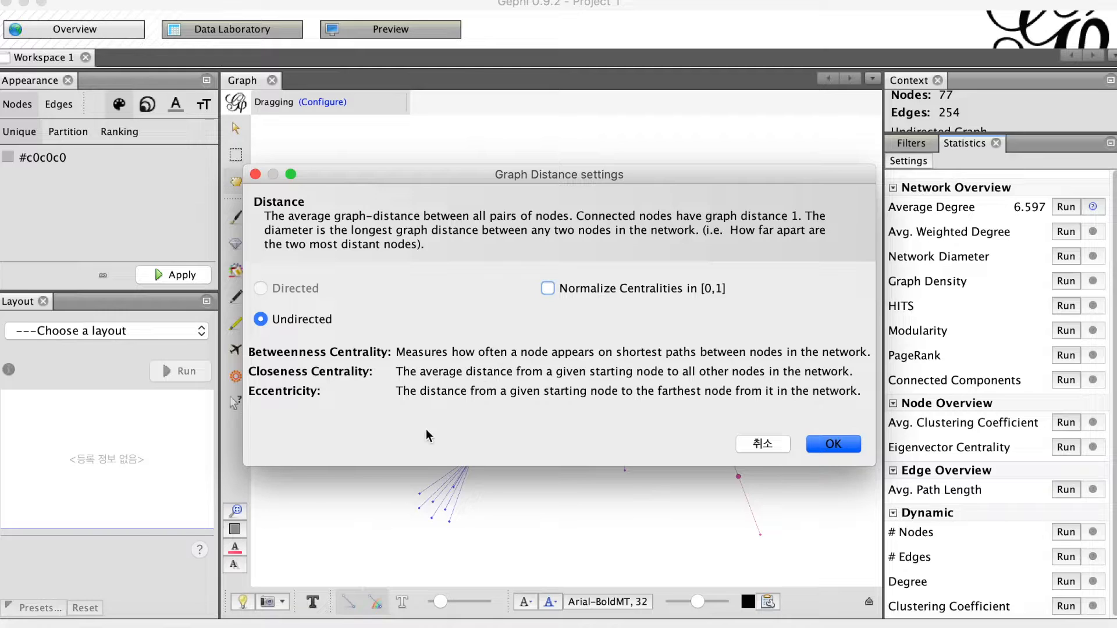
{"action": "key", "text": "ctrl+Up"}
{"action": "left_click", "coordinate": [329, 465]}
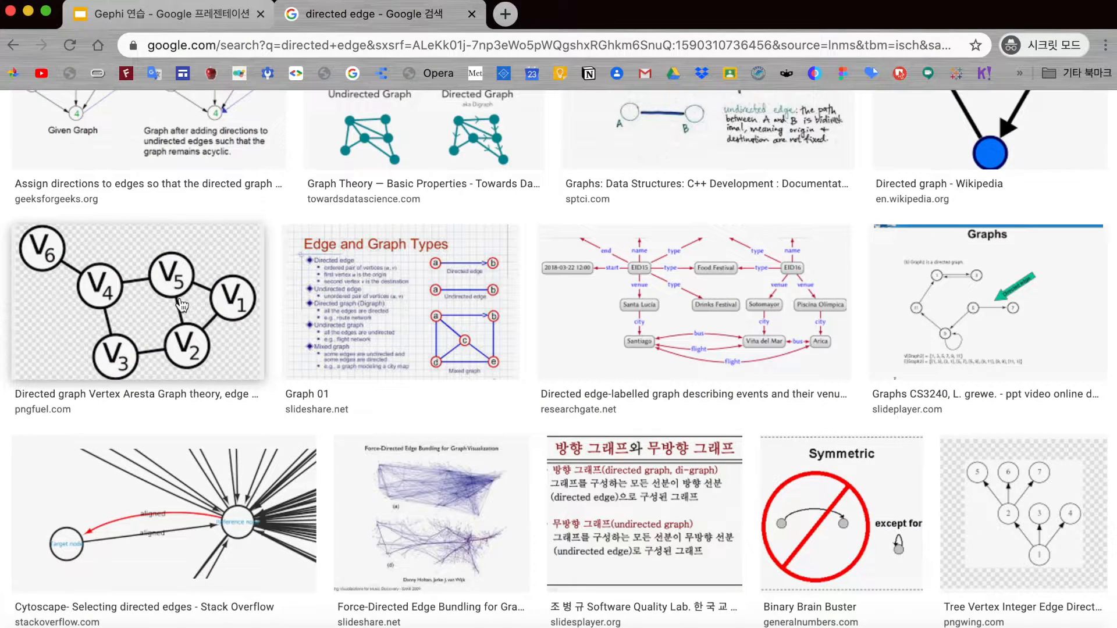
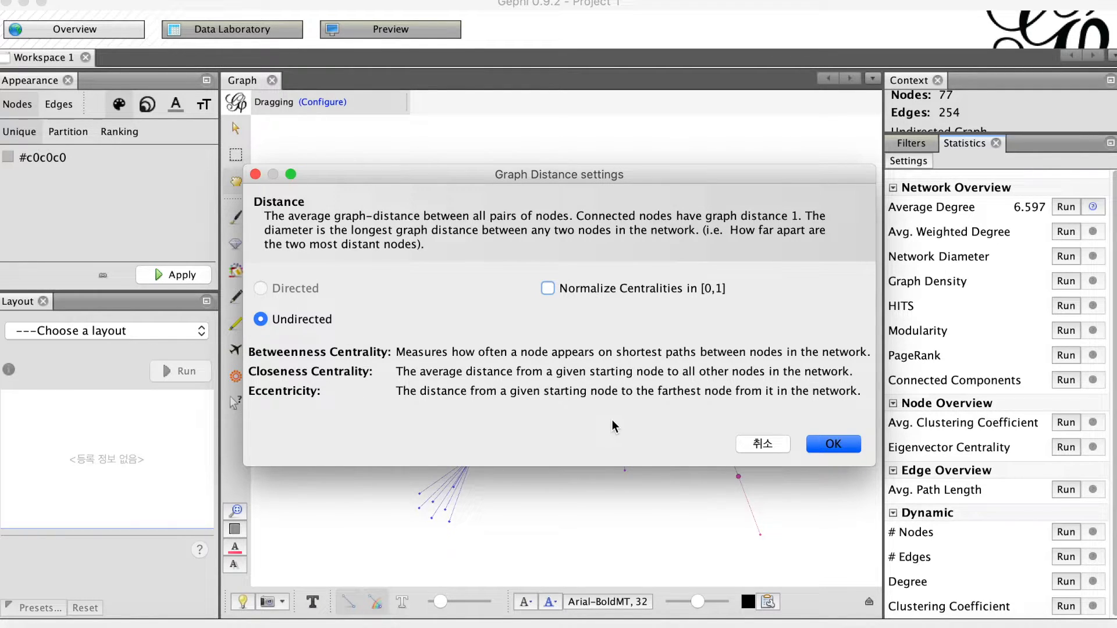
{"action": "left_click", "coordinate": [833, 444]}
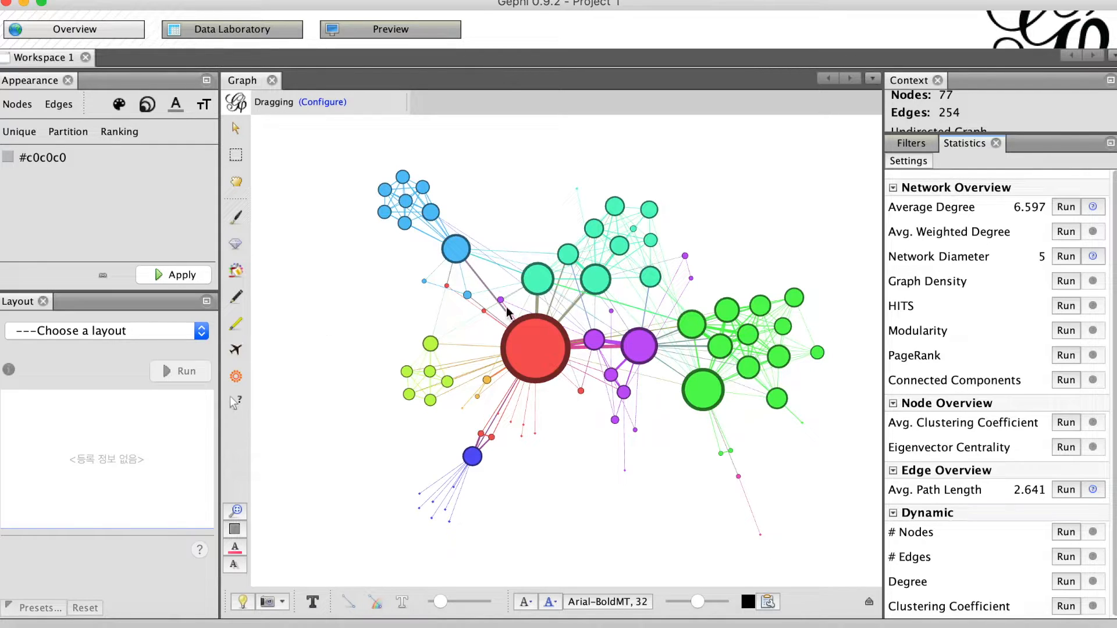
- Apply the ForceAtlas 2 layout to the graph with scaling 10.0 and stop it after the nodes have moved
{"action": "left_click", "coordinate": [201, 332]}
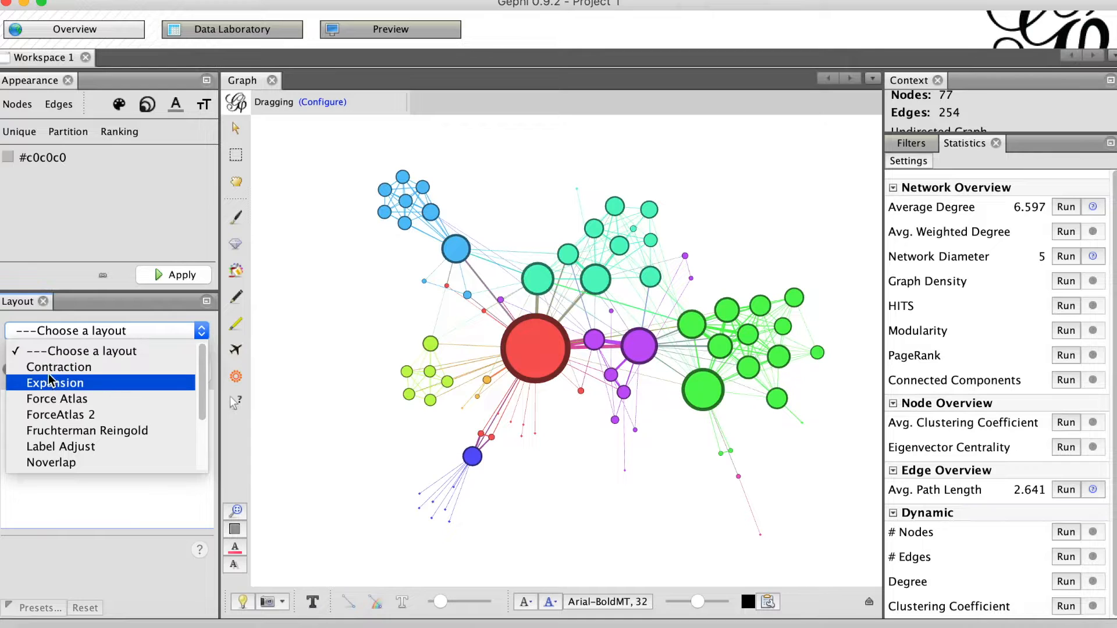
{"action": "scroll", "coordinate": [61, 430], "scroll_direction": "down", "scroll_amount": 5}
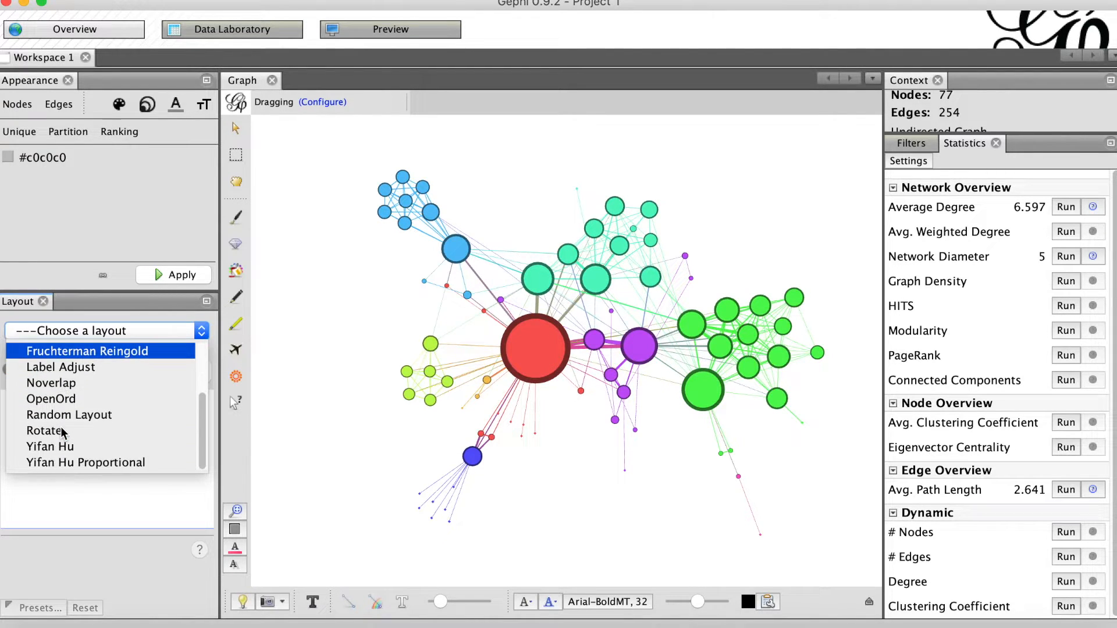
{"action": "scroll", "coordinate": [60, 431], "scroll_direction": "up", "scroll_amount": 4}
{"action": "scroll", "coordinate": [63, 432], "scroll_direction": "up", "scroll_amount": 1}
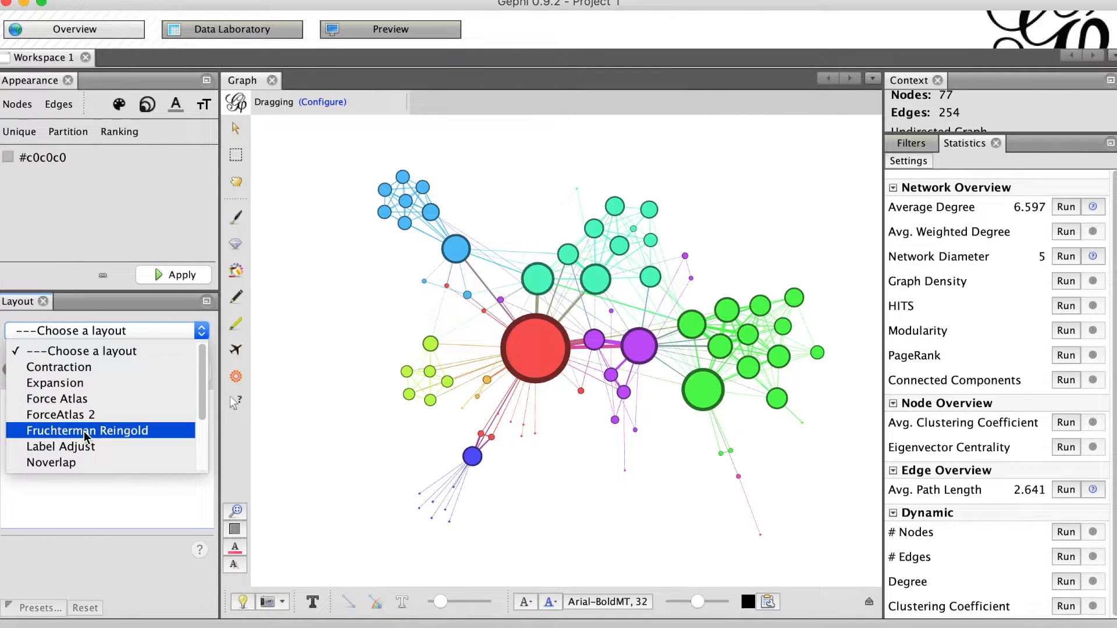
{"action": "scroll", "coordinate": [84, 438], "scroll_direction": "down", "scroll_amount": 4}
{"action": "scroll", "coordinate": [85, 438], "scroll_direction": "up", "scroll_amount": 3}
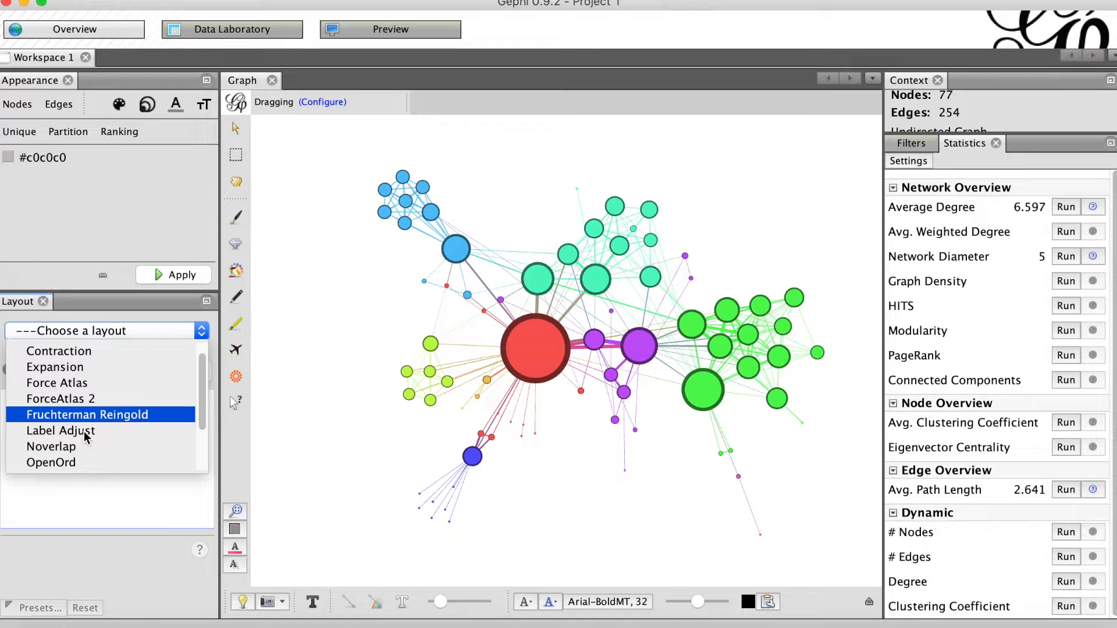
{"action": "left_click", "coordinate": [75, 402]}
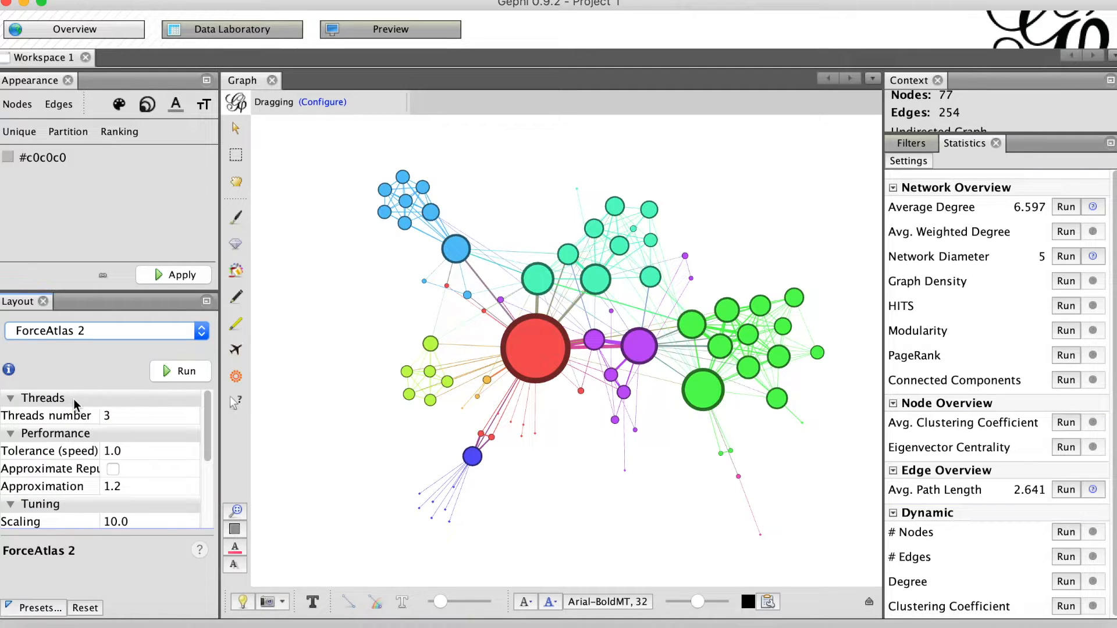
{"action": "left_click", "coordinate": [179, 374]}
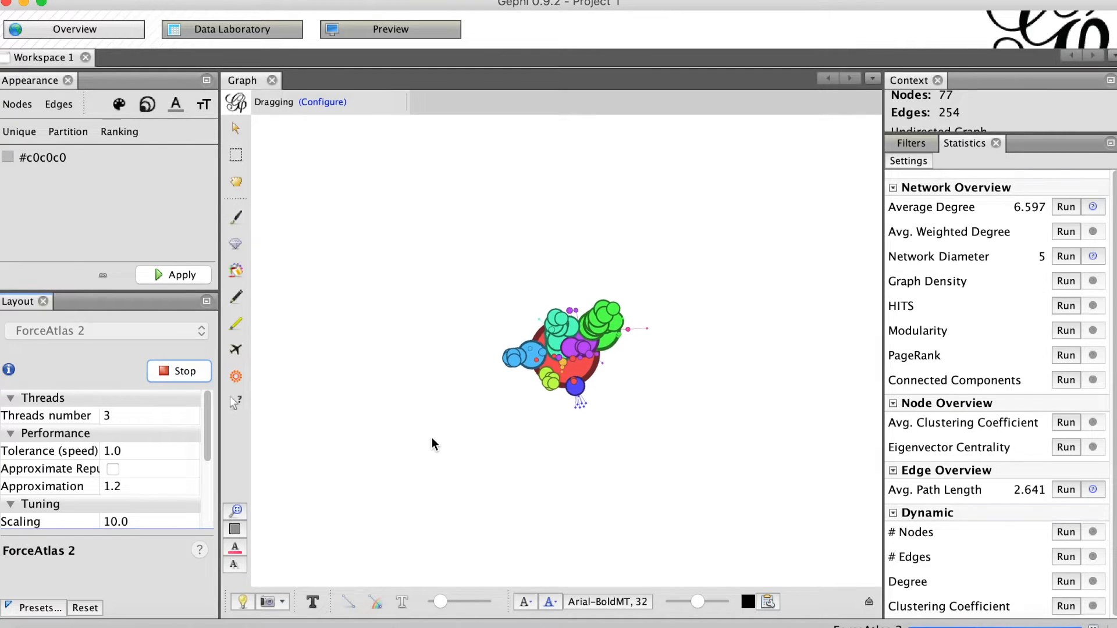
{"action": "left_click", "coordinate": [176, 370]}
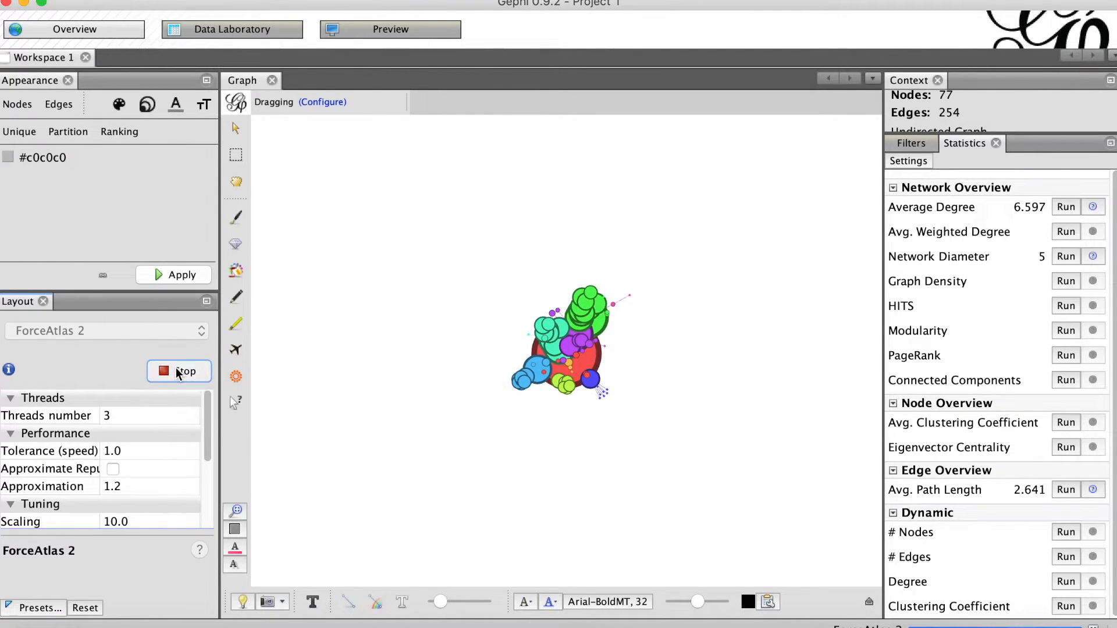
- Set the Scaling of the ForceAtlas 2 layout to 100 in its tuning settings
{"action": "left_click", "coordinate": [208, 415]}
{"action": "mouse_move", "coordinate": [208, 414]}
{"action": "left_mouse_down"}
{"action": "mouse_move", "coordinate": [207, 432]}
{"action": "mouse_move", "coordinate": [207, 414]}
{"action": "left_mouse_up"}
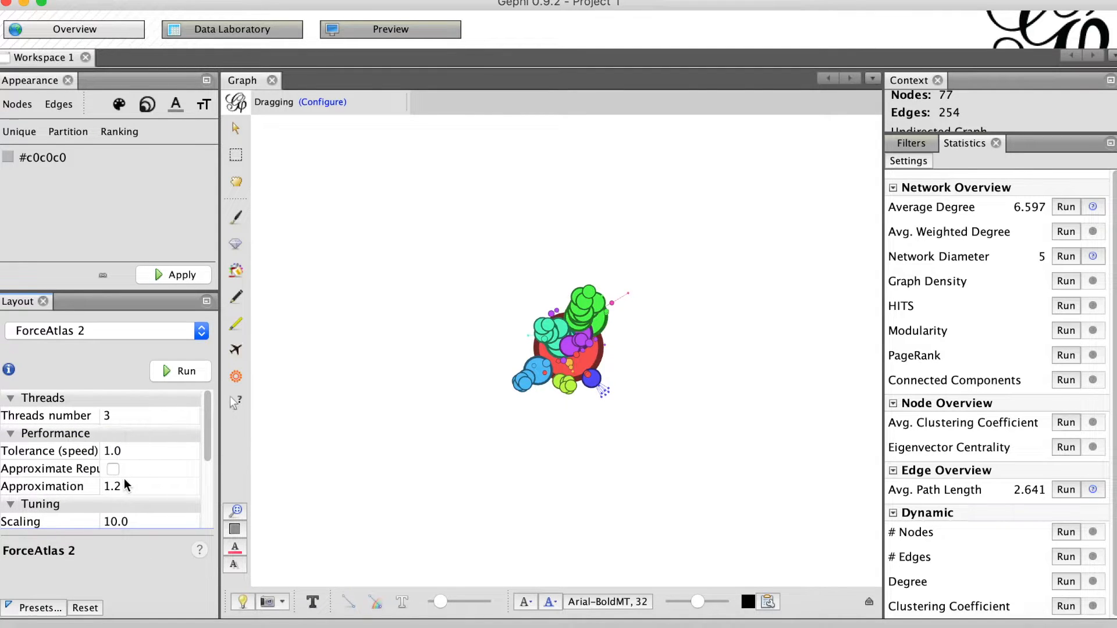
{"action": "scroll", "coordinate": [124, 483], "scroll_direction": "down", "scroll_amount": 5}
{"action": "scroll", "coordinate": [124, 478], "scroll_direction": "up", "scroll_amount": 1}
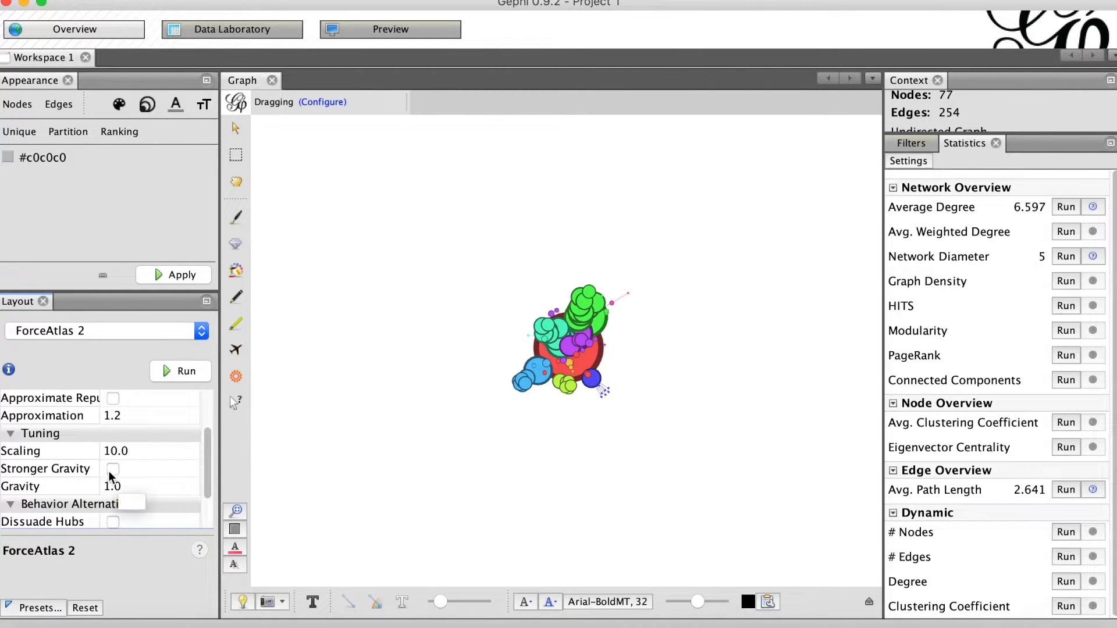
{"action": "scroll", "coordinate": [106, 467], "scroll_direction": "up", "scroll_amount": 1}
{"action": "scroll", "coordinate": [106, 468], "scroll_direction": "up", "scroll_amount": 1}
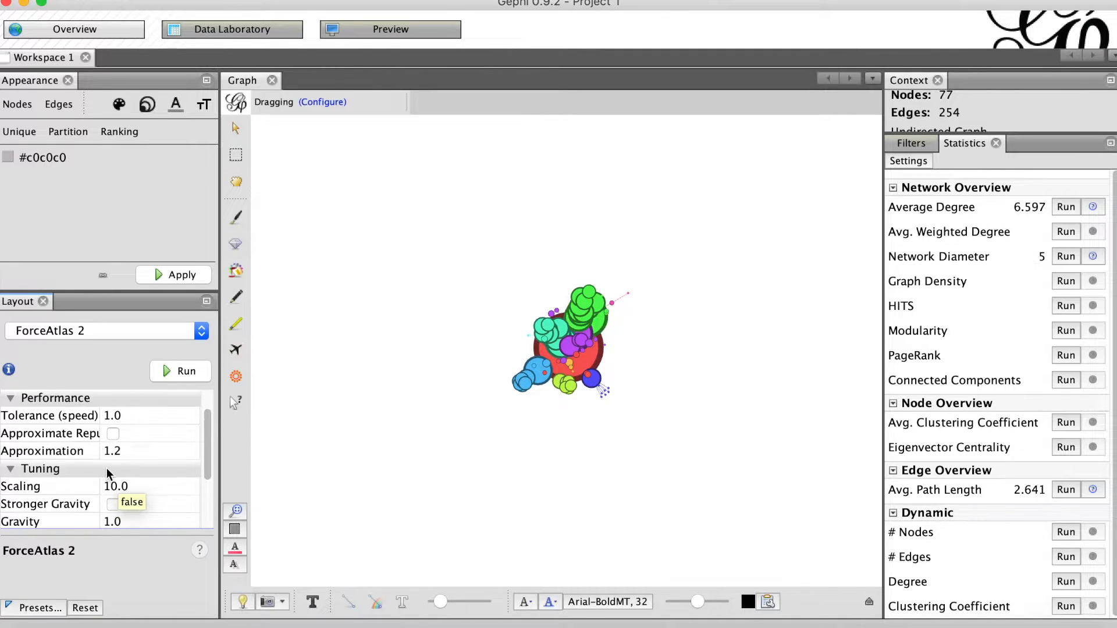
{"action": "scroll", "coordinate": [92, 484], "scroll_direction": "down", "scroll_amount": 2}
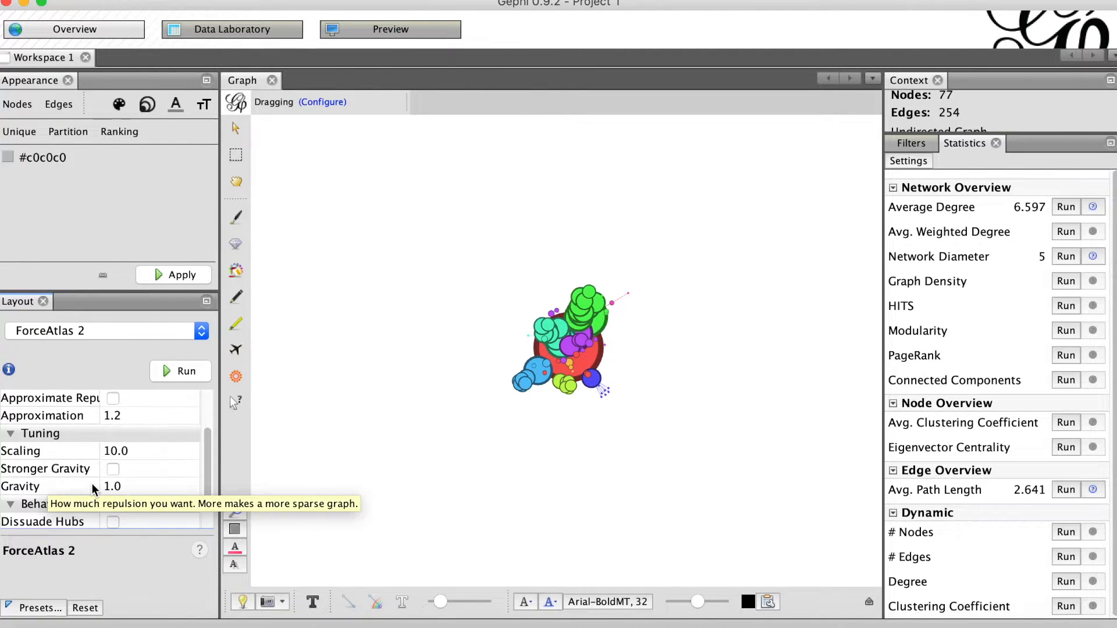
{"action": "scroll", "coordinate": [92, 483], "scroll_direction": "down", "scroll_amount": 1}
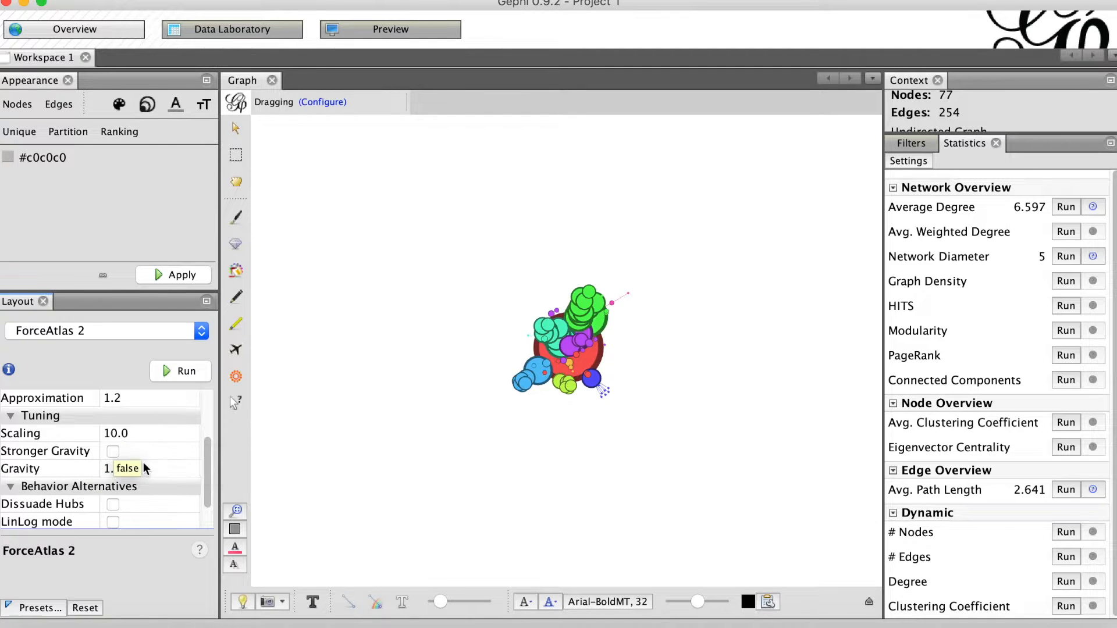
{"action": "left_click", "coordinate": [131, 434]}
{"action": "double_click", "coordinate": [129, 434]}
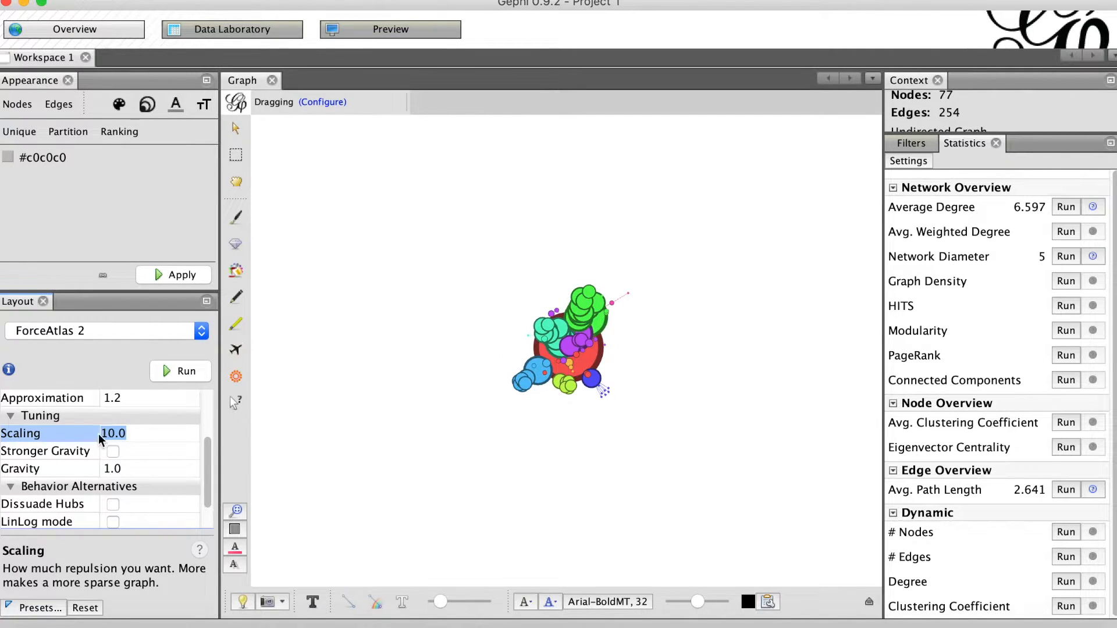
{"action": "type", "text": "100"}
{"action": "key", "text": "Return"}
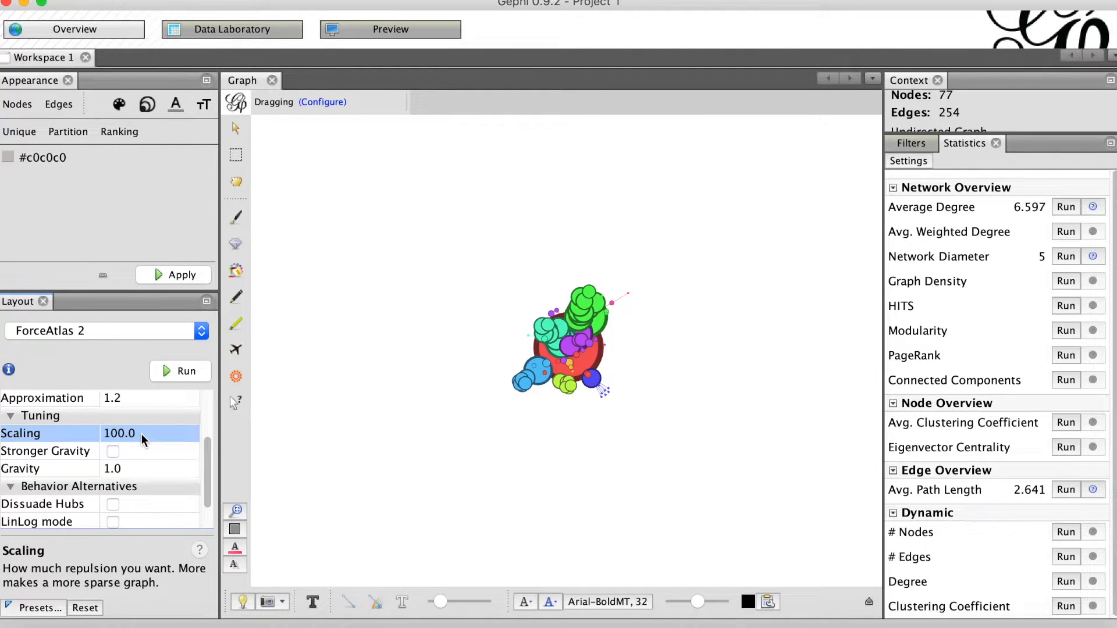
- Run the ForceAtlas 2 layout again, stop it once the clusters are spread apart, and inspect the whole graph
{"action": "left_click", "coordinate": [186, 370]}
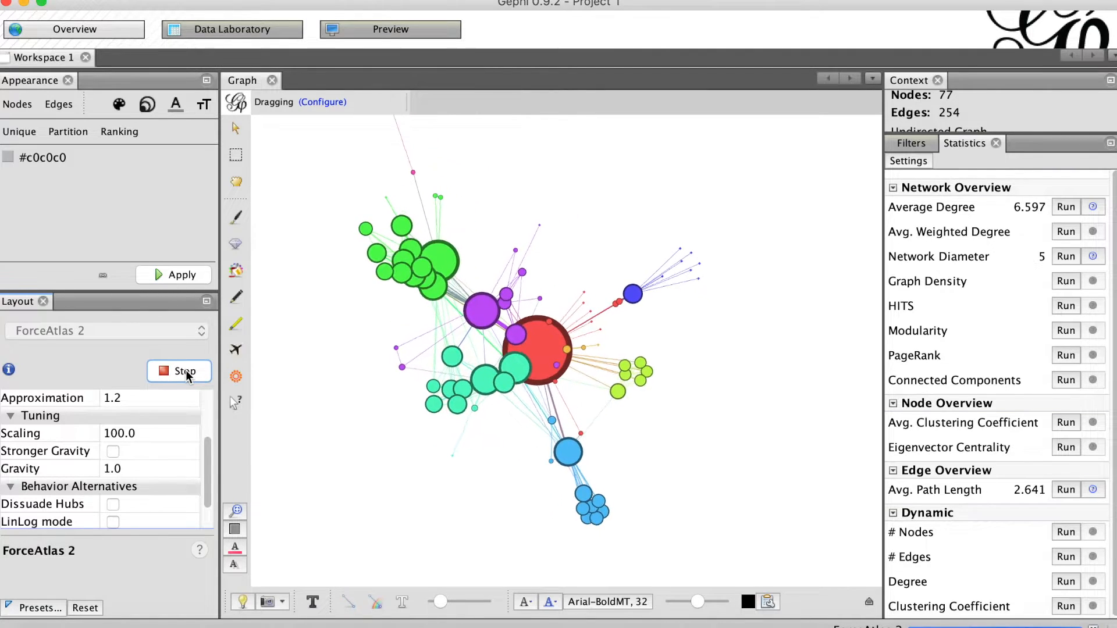
{"action": "left_click", "coordinate": [186, 371]}
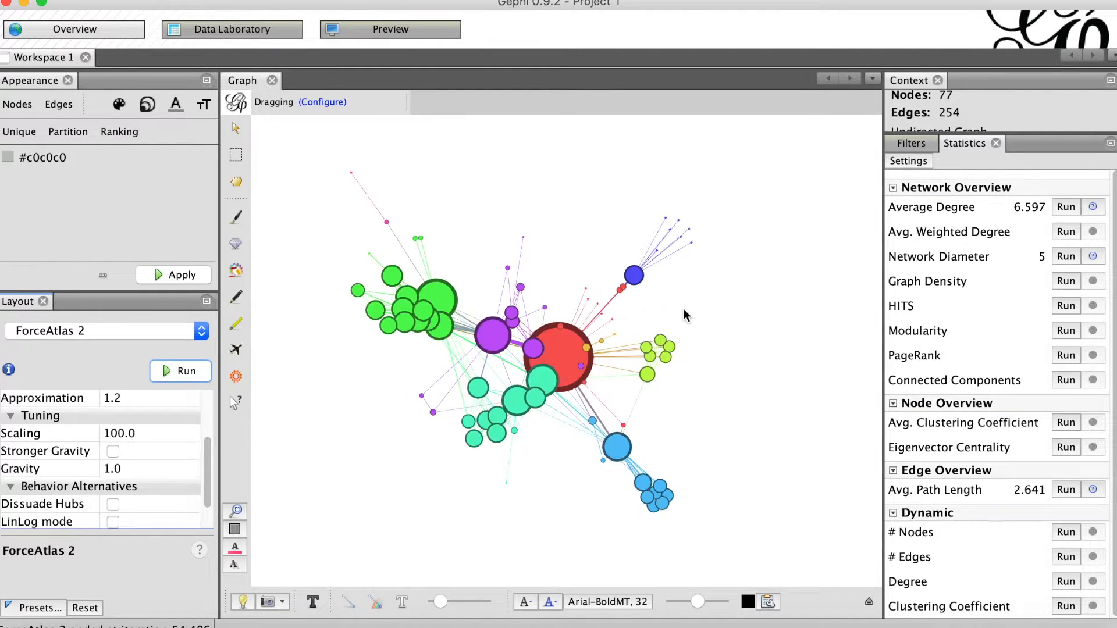
{"action": "left_click", "coordinate": [701, 317]}
{"action": "scroll", "coordinate": [753, 295], "scroll_direction": "down", "scroll_amount": 2}
{"action": "scroll", "coordinate": [753, 295], "scroll_direction": "up", "scroll_amount": 4}
{"action": "scroll", "coordinate": [753, 295], "scroll_direction": "down", "scroll_amount": 1}
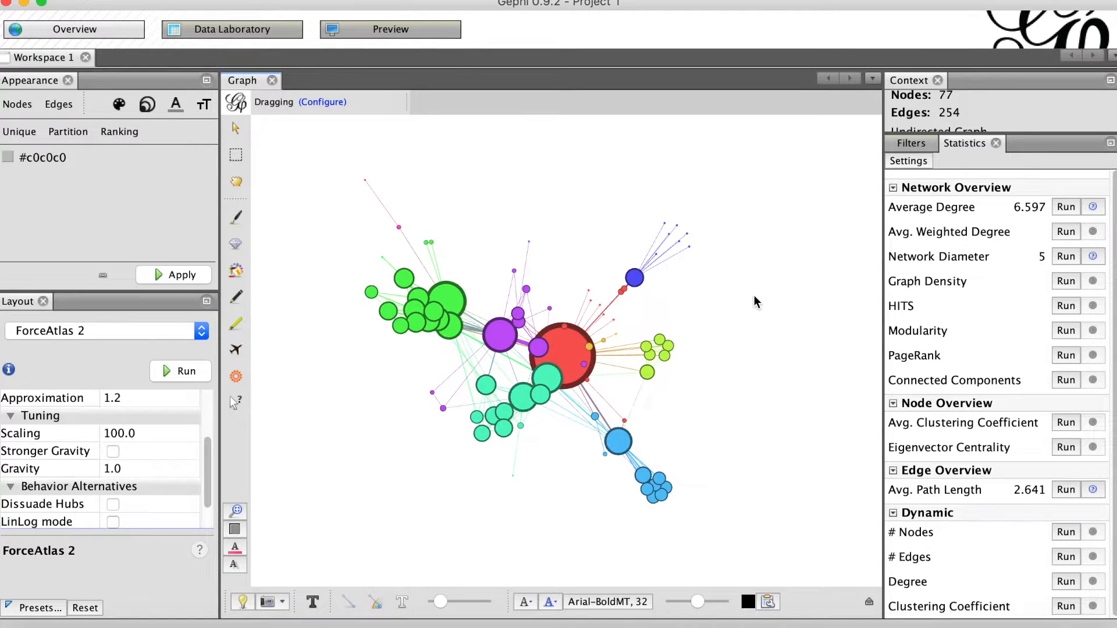
{"action": "scroll", "coordinate": [755, 302], "scroll_direction": "down", "scroll_amount": 1}
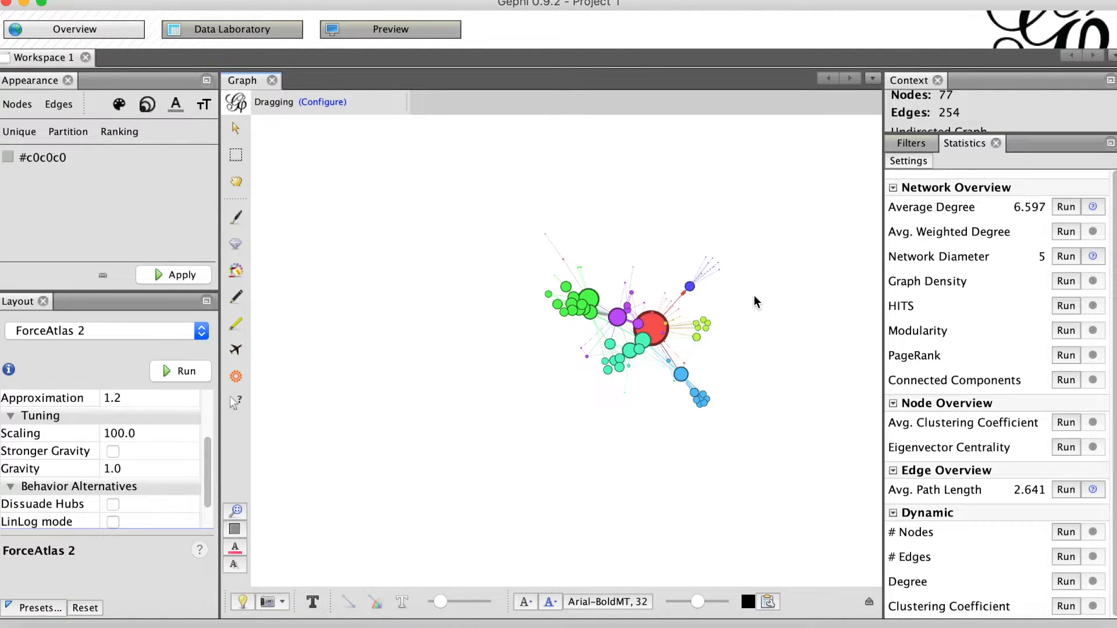
- Enable Prevent Overlap in the ForceAtlas 2 behavior alternatives and run the layout so the nodes separate
{"action": "scroll", "coordinate": [754, 302], "scroll_direction": "up", "scroll_amount": 3}
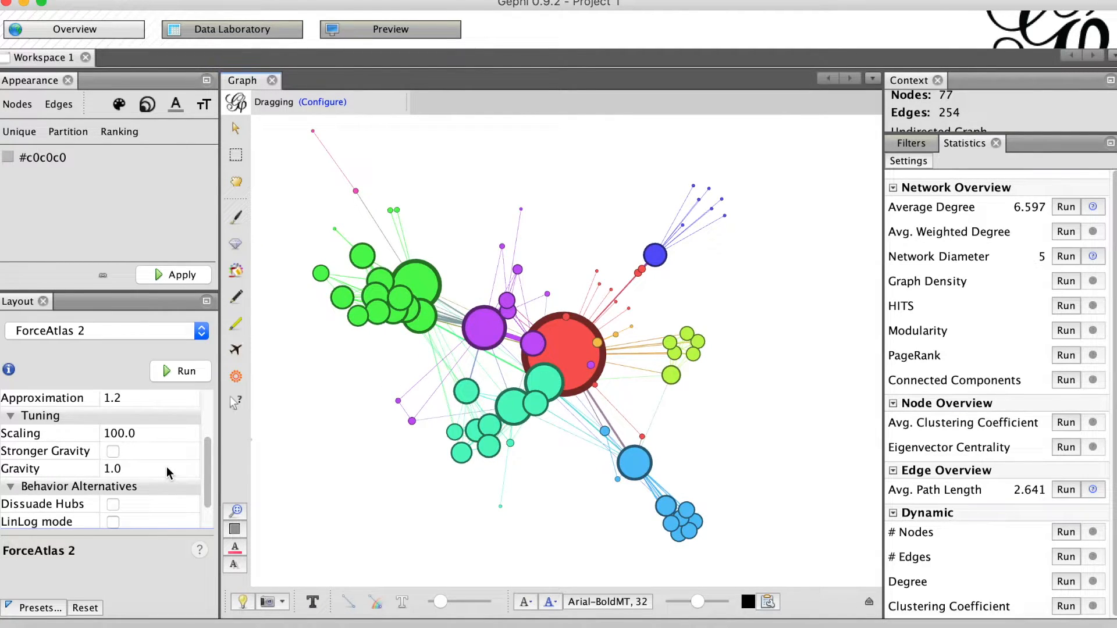
{"action": "scroll", "coordinate": [167, 468], "scroll_direction": "down", "scroll_amount": 2}
{"action": "scroll", "coordinate": [166, 466], "scroll_direction": "up", "scroll_amount": 1}
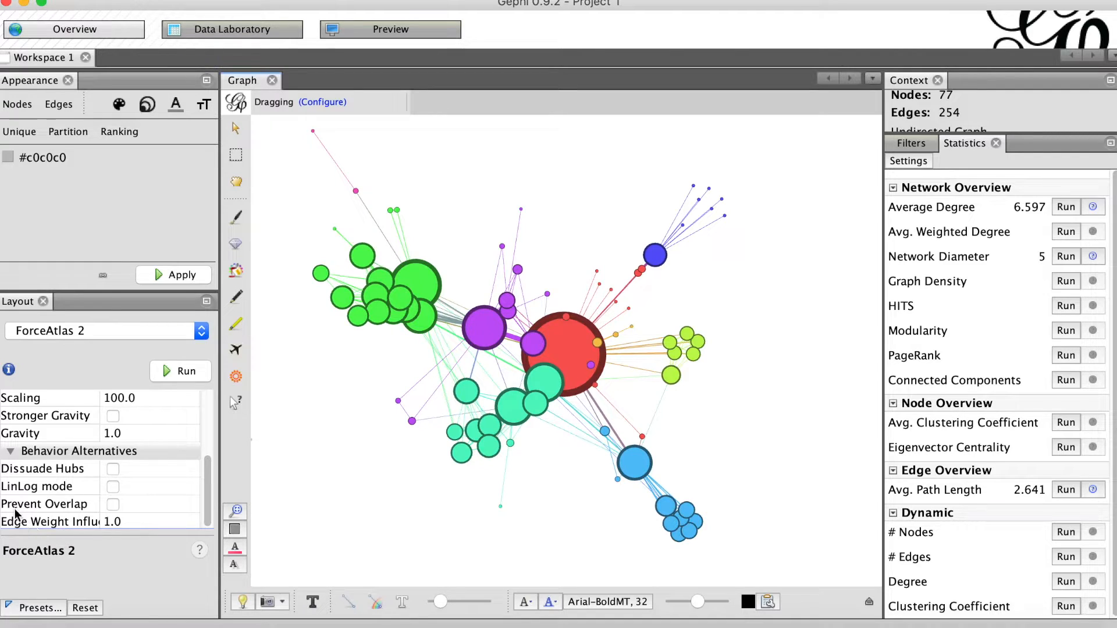
{"action": "mouse_move", "coordinate": [83, 512]}
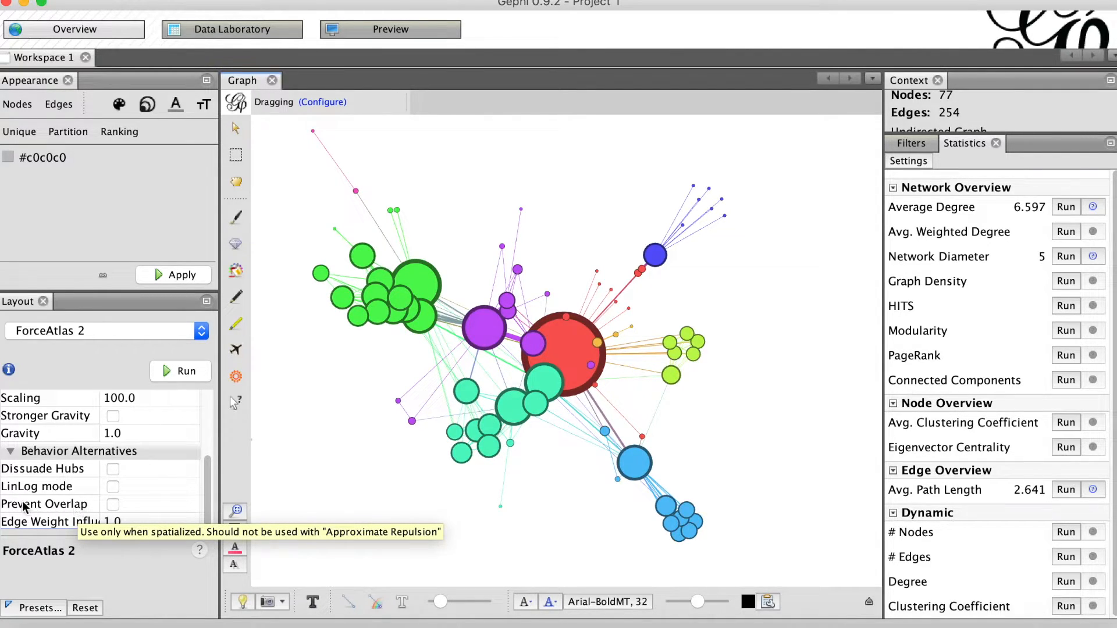
{"action": "left_click", "coordinate": [114, 505]}
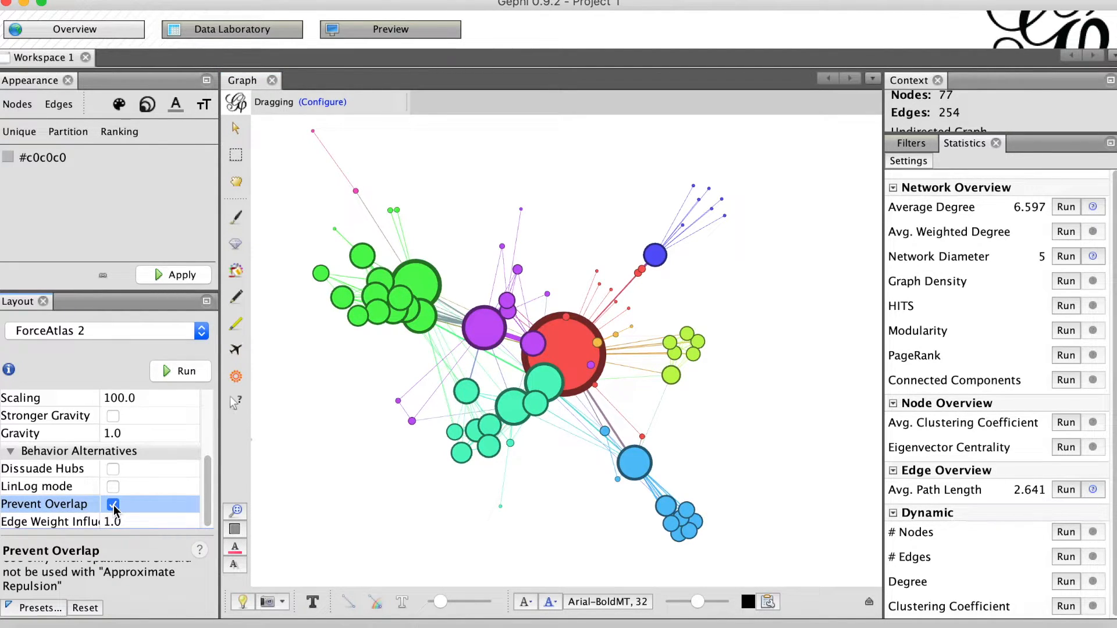
{"action": "left_click", "coordinate": [187, 372]}
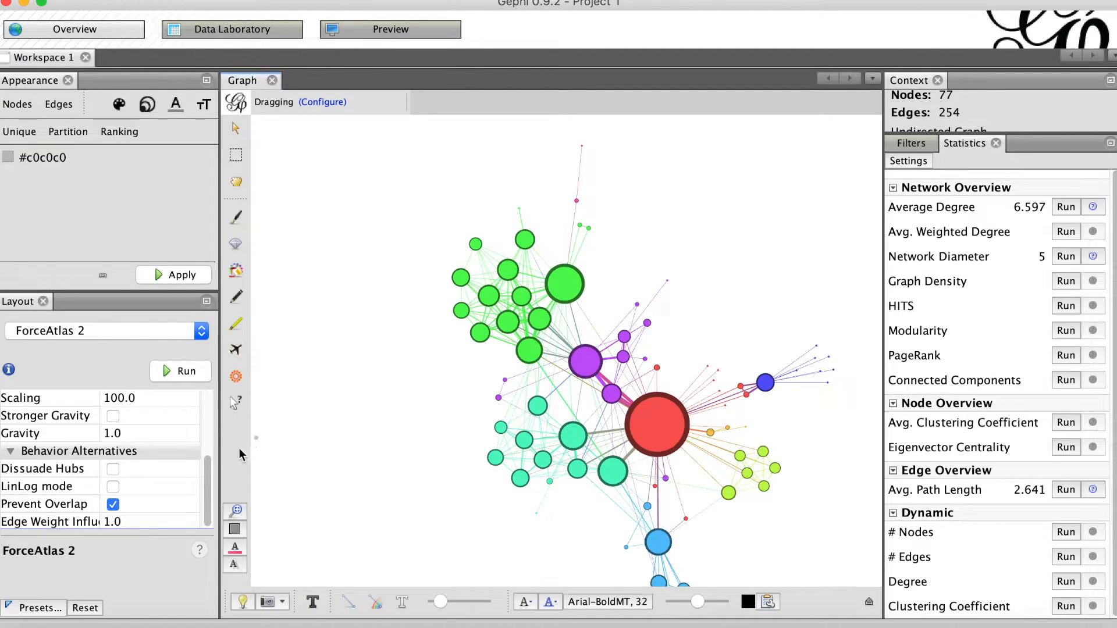
- Centre the graph in the view and examine how its node clusters are spaced, both from afar and close up
{"action": "left_click", "coordinate": [237, 511]}
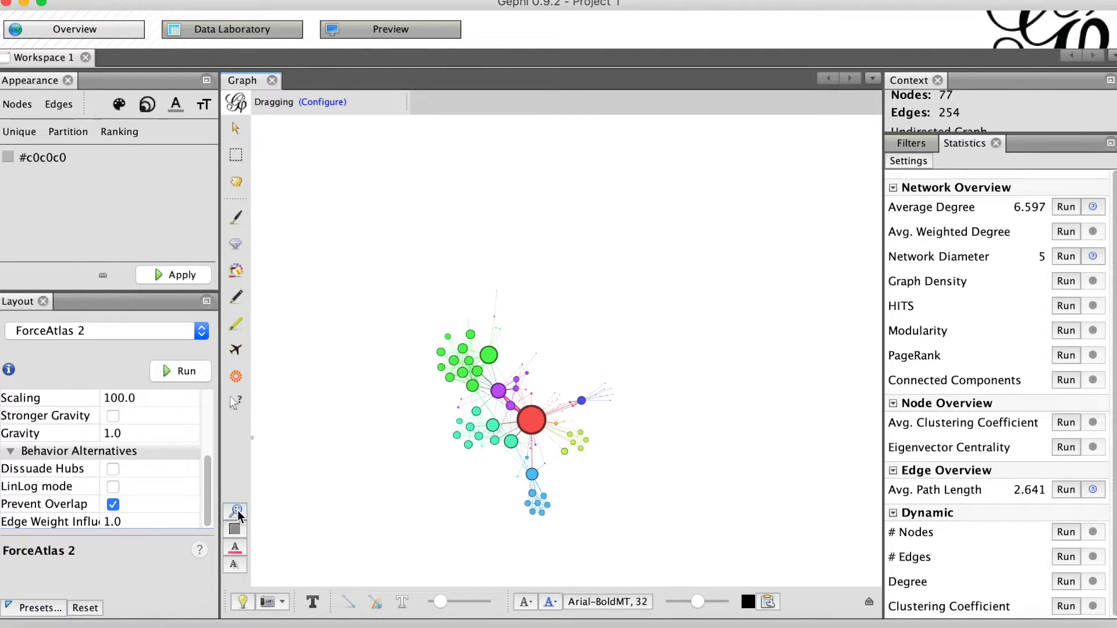
{"action": "left_click", "coordinate": [573, 366]}
{"action": "left_click", "coordinate": [572, 368]}
{"action": "mouse_move", "coordinate": [573, 368]}
{"action": "left_mouse_down"}
{"action": "mouse_move", "coordinate": [582, 341]}
{"action": "mouse_move", "coordinate": [573, 358]}
{"action": "left_mouse_up"}
{"action": "left_click", "coordinate": [573, 357]}
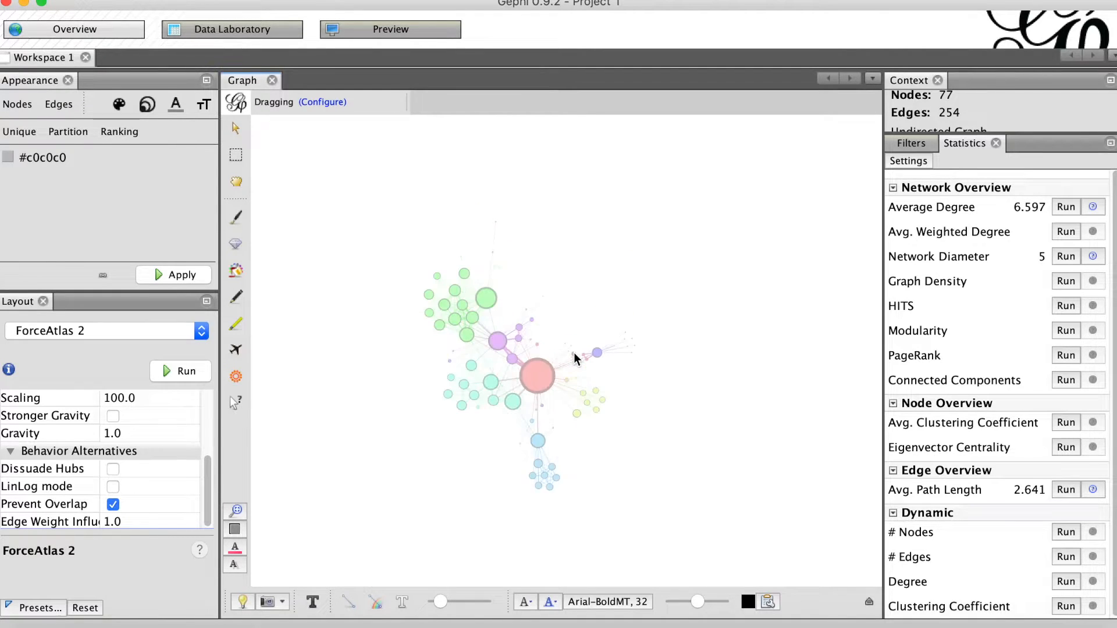
{"action": "scroll", "coordinate": [573, 353], "scroll_direction": "down", "scroll_amount": 5}
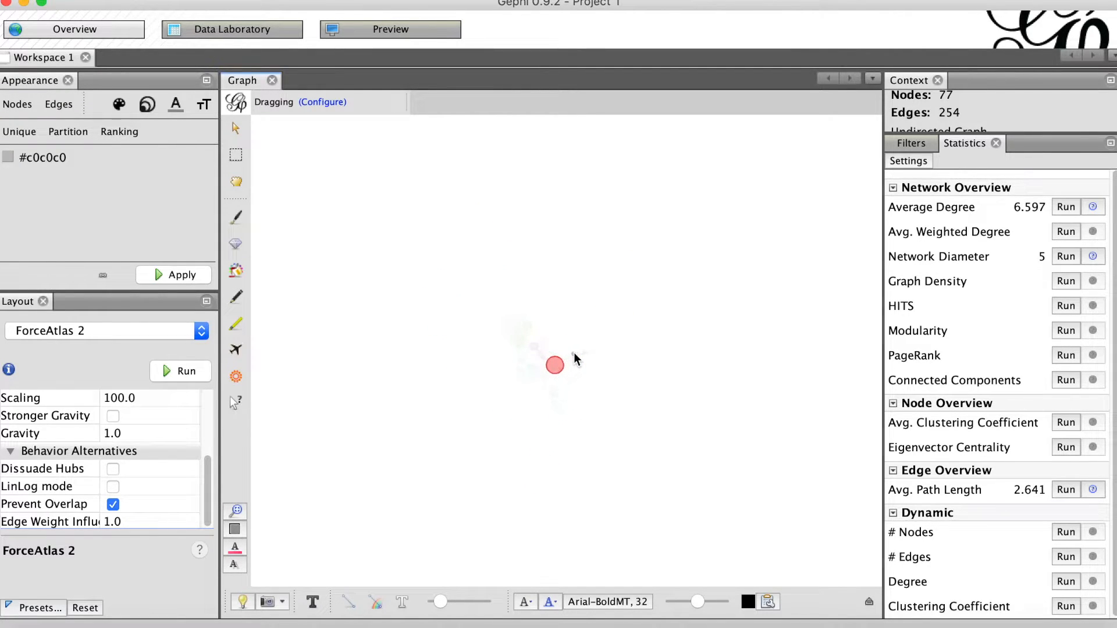
{"action": "scroll", "coordinate": [574, 353], "scroll_direction": "up", "scroll_amount": 5}
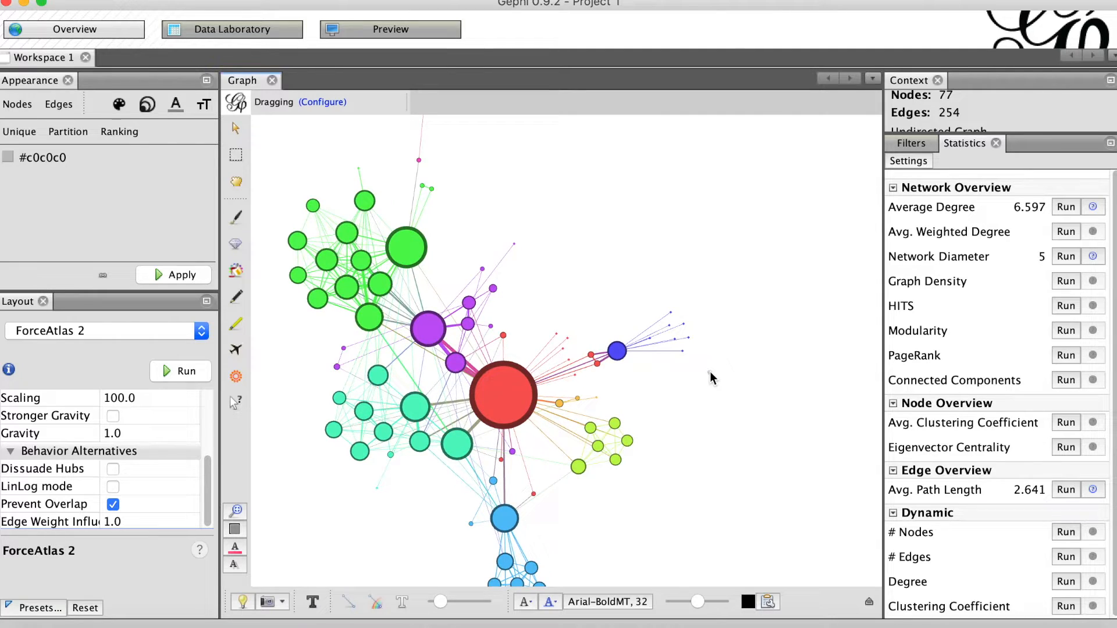
{"action": "left_click_drag", "start_coordinate": [710, 377], "coordinate": [719, 369]}
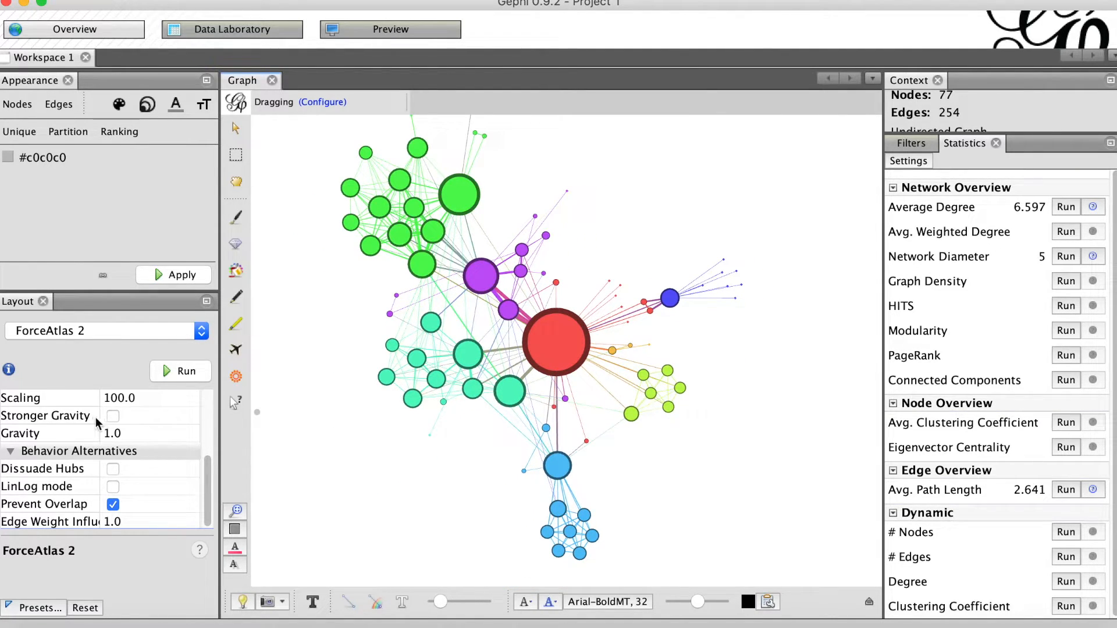
- Try the ForceAtlas 2 layout with Gravity raised to 10 and to 100, stopping it once the nodes have moved
{"action": "scroll", "coordinate": [97, 424], "scroll_direction": "up", "scroll_amount": 1}
{"action": "scroll", "coordinate": [97, 424], "scroll_direction": "down", "scroll_amount": 1}
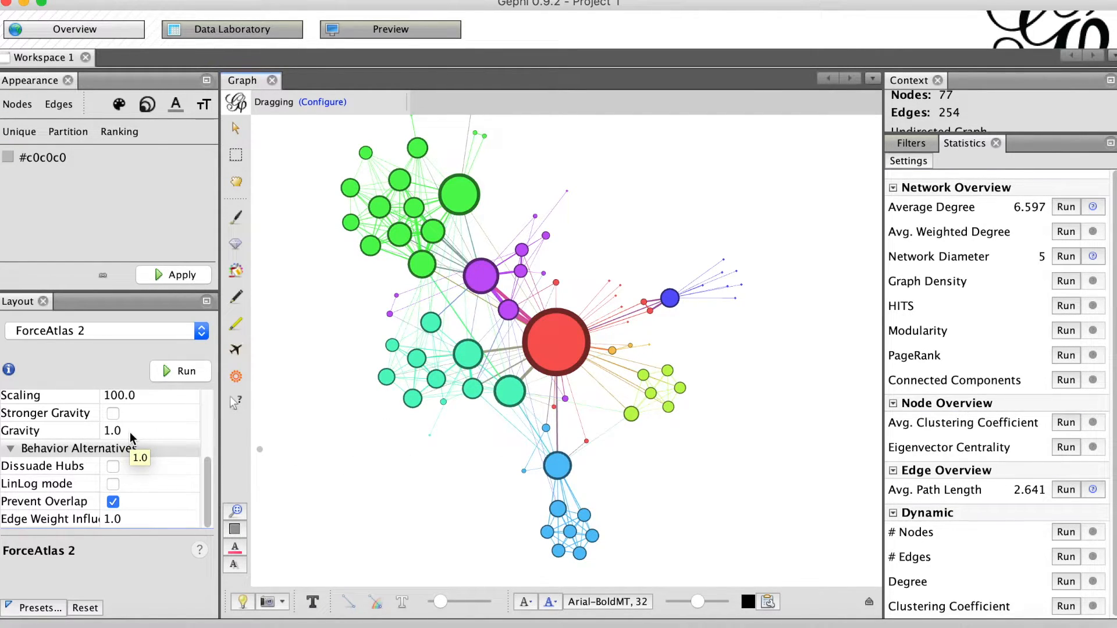
{"action": "left_click", "coordinate": [130, 432]}
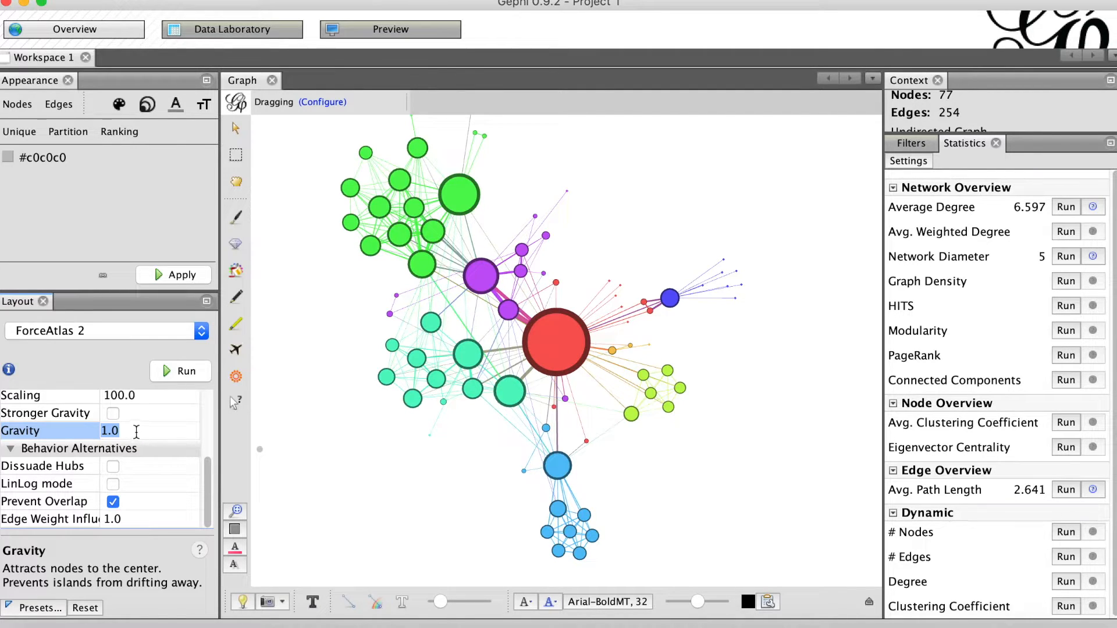
{"action": "type", "text": "10.0"}
{"action": "type", "text": "100"}
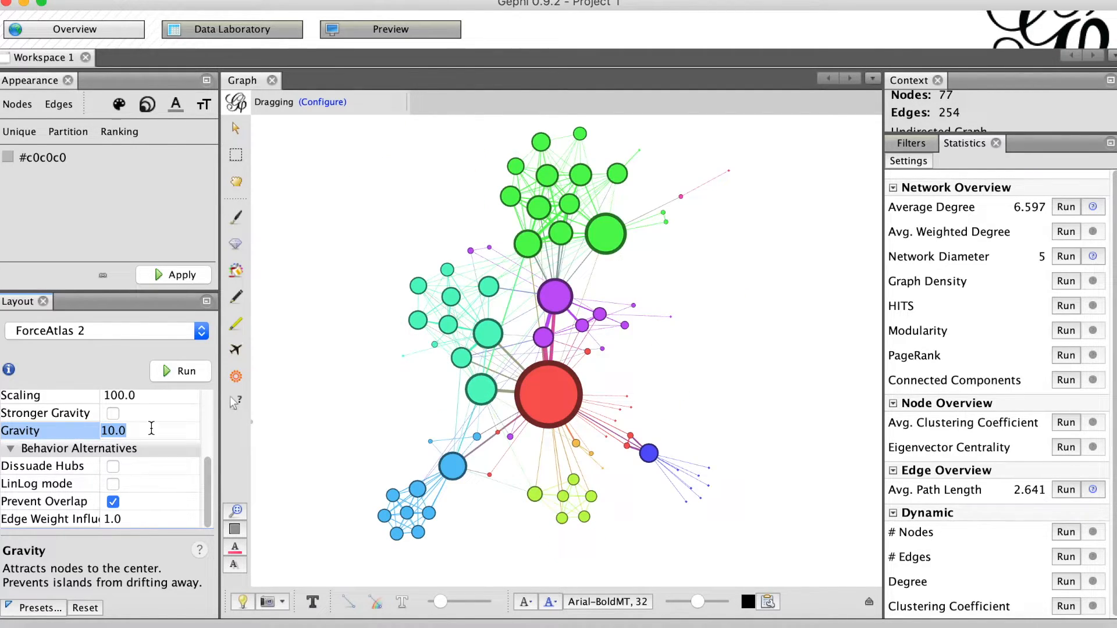
{"action": "left_click", "coordinate": [187, 372]}
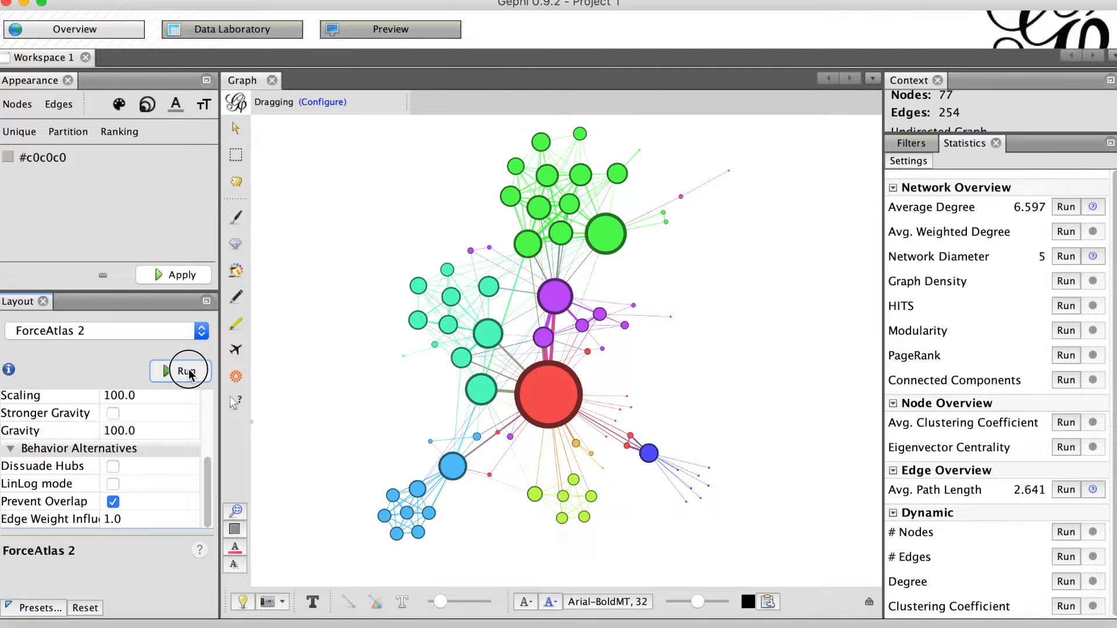
{"action": "left_click", "coordinate": [185, 371]}
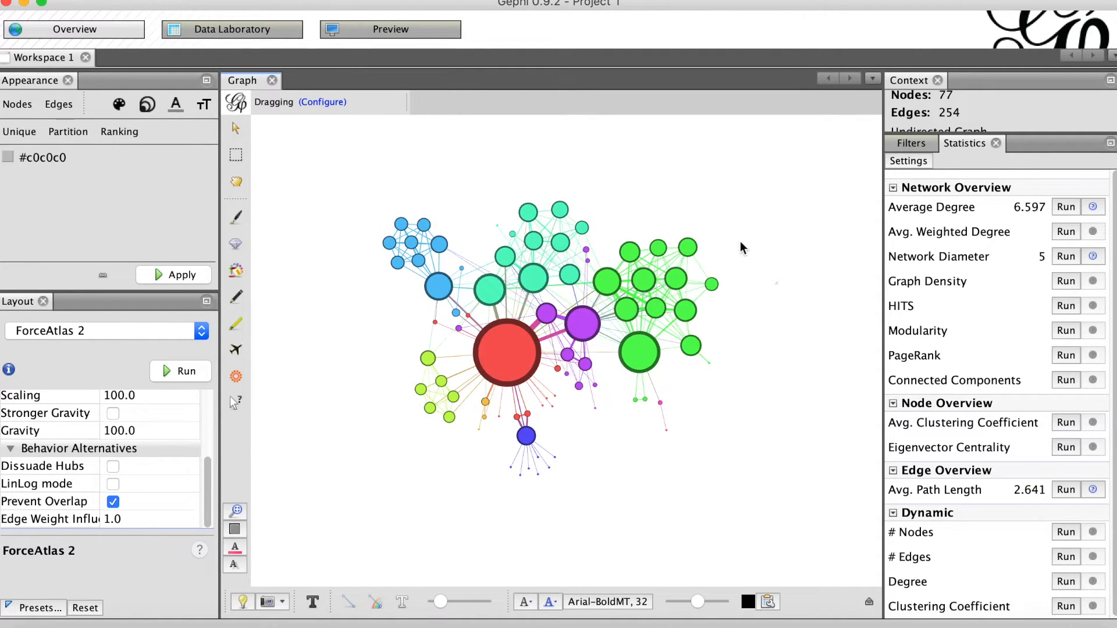
- Set the ForceAtlas 2 Gravity to 10, run the layout again and stop it once the clusters have settled
{"action": "left_click", "coordinate": [153, 432]}
{"action": "type", "text": "10"}
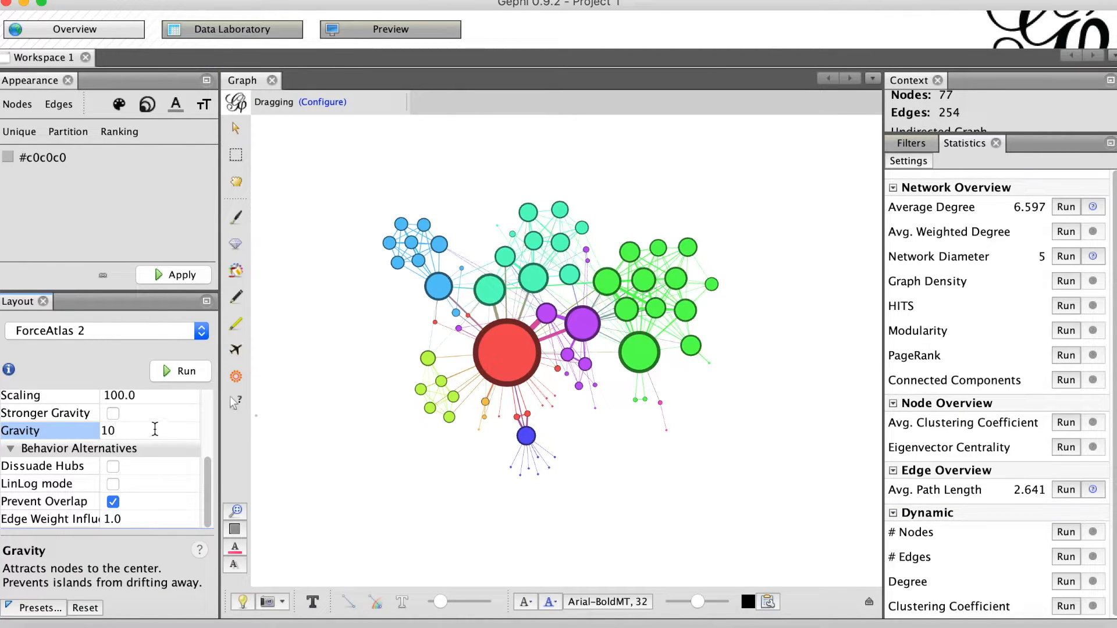
{"action": "left_click", "coordinate": [186, 372]}
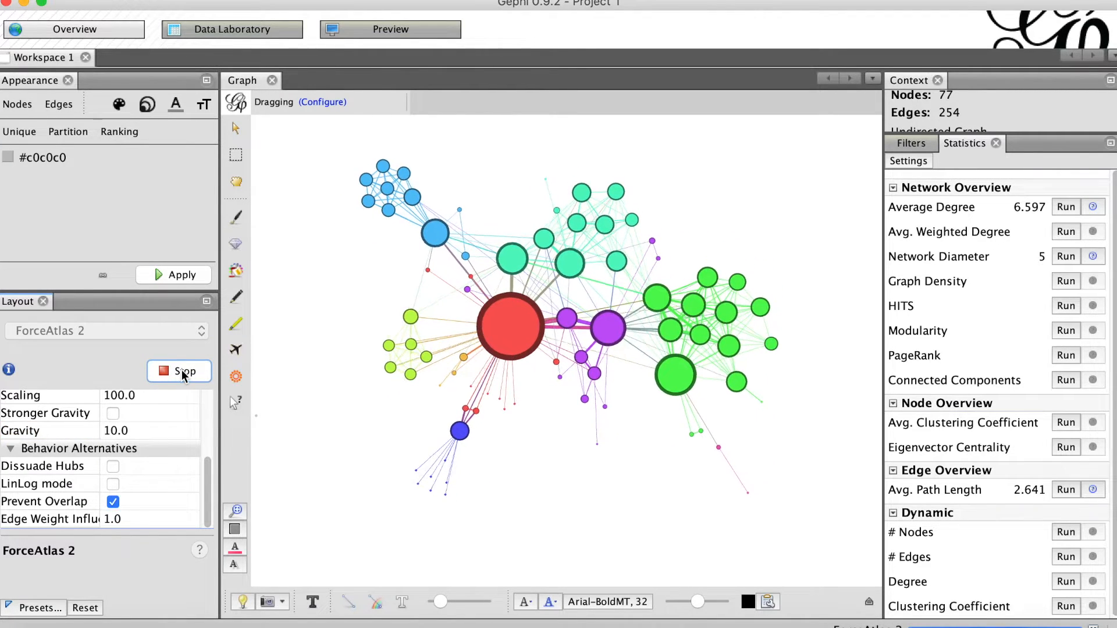
{"action": "left_click", "coordinate": [181, 371]}
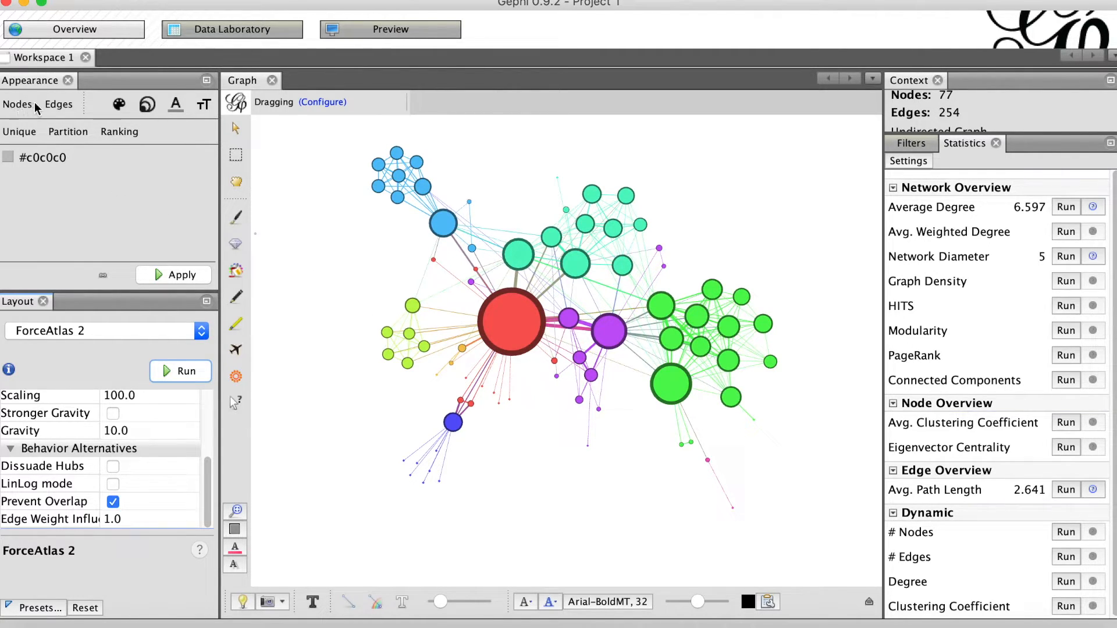
- Apply a uniform size of 10 to all nodes
{"action": "left_click", "coordinate": [18, 109]}
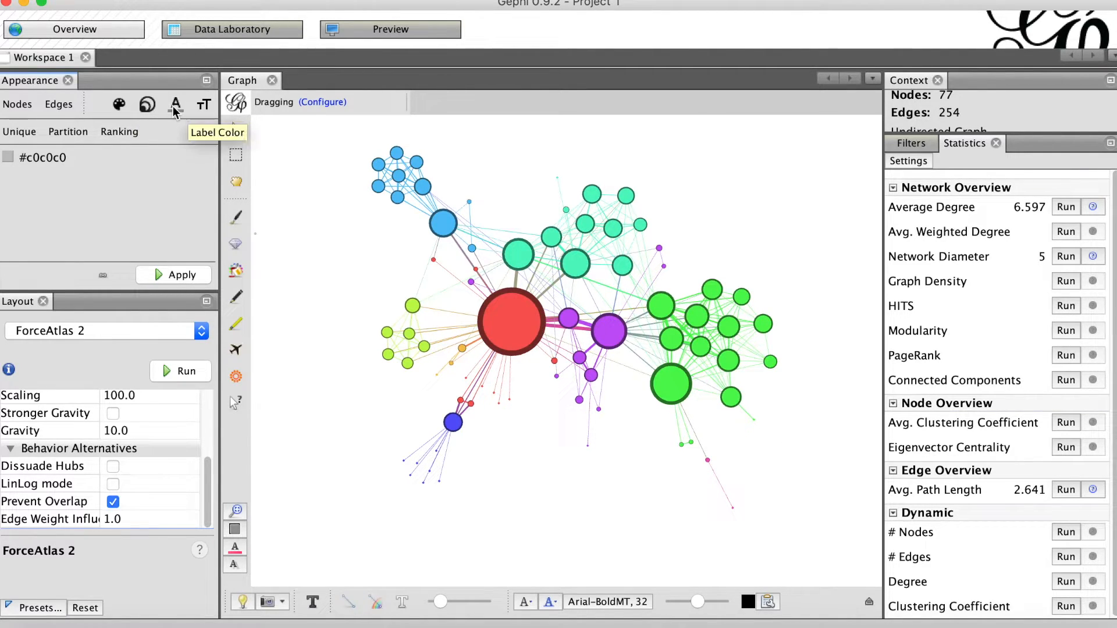
{"action": "left_click", "coordinate": [203, 105]}
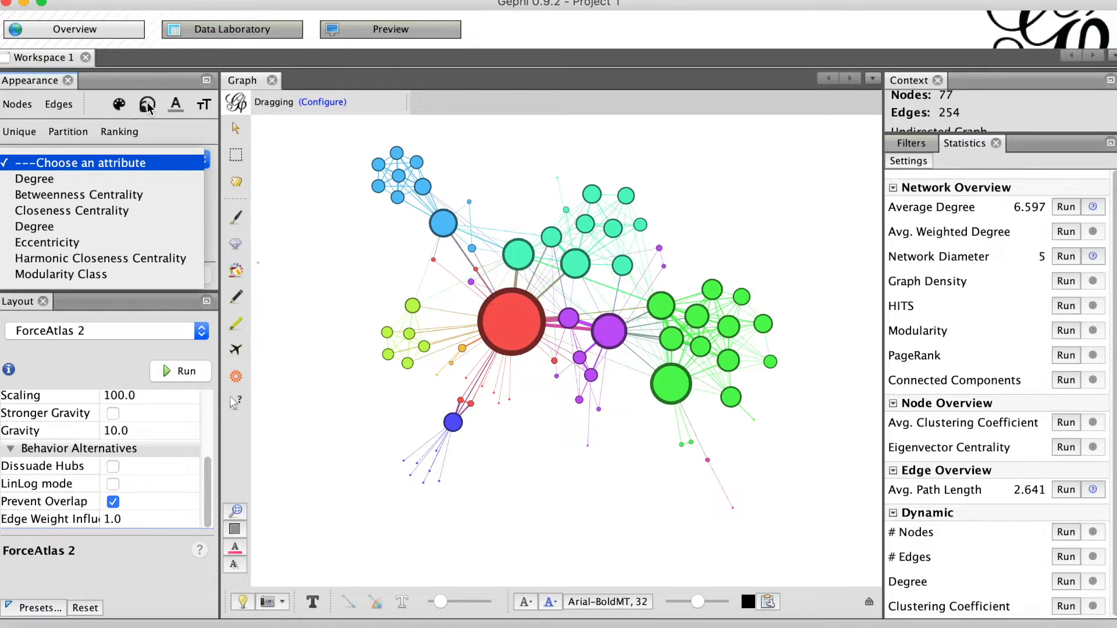
{"action": "left_click", "coordinate": [149, 108]}
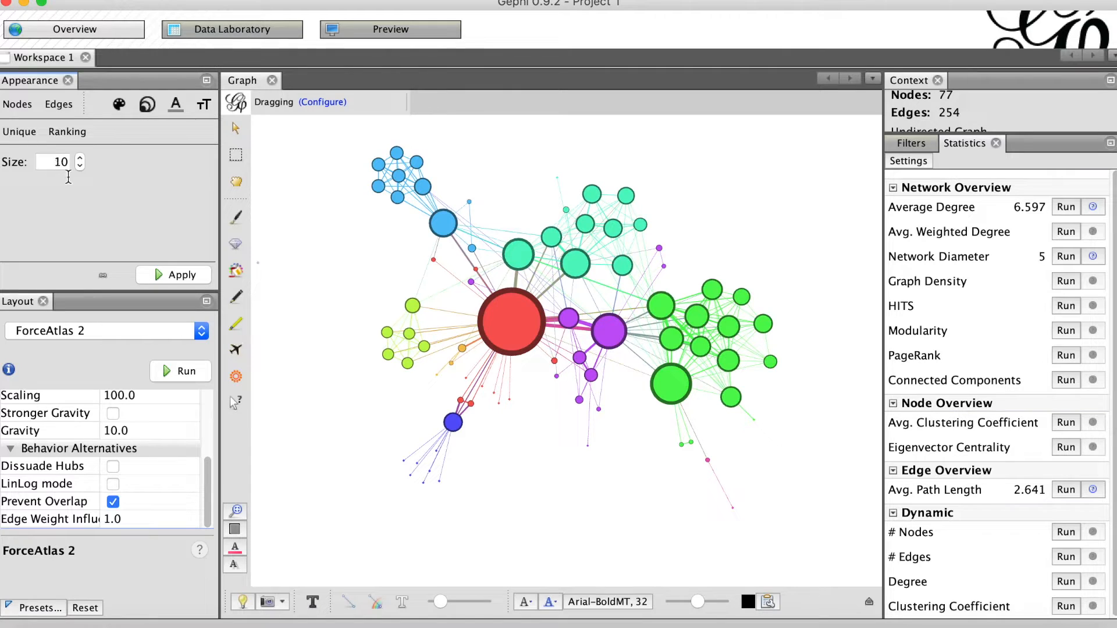
{"action": "left_click", "coordinate": [180, 279]}
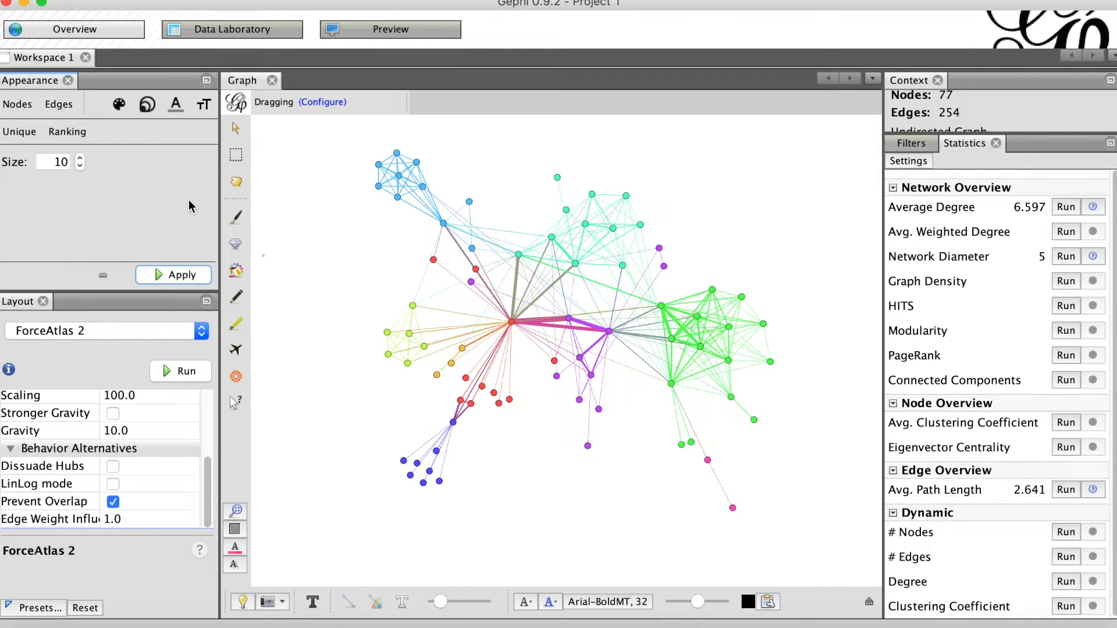
- Size the nodes by a Degree ranking with a minimum size of 10 and a maximum size of 100
{"action": "left_click", "coordinate": [68, 135]}
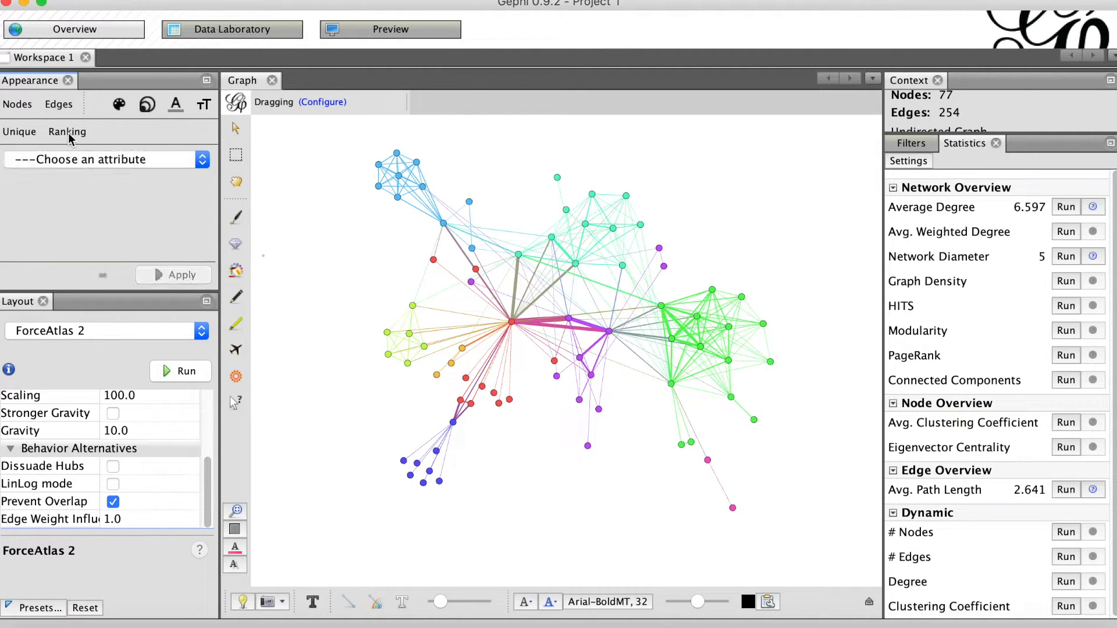
{"action": "left_click", "coordinate": [204, 164]}
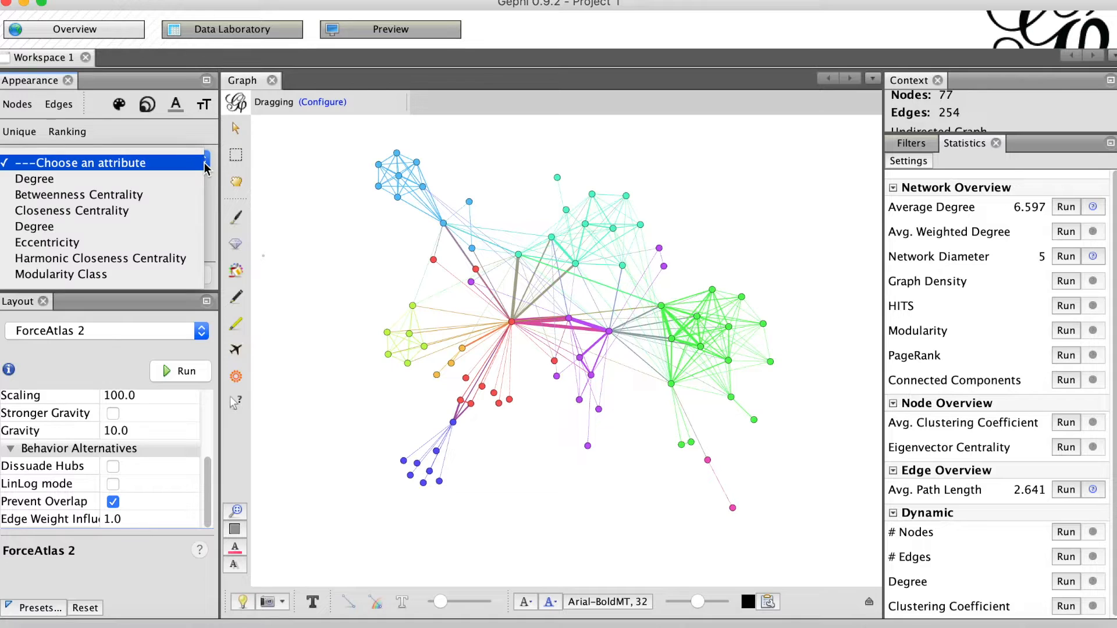
{"action": "left_click", "coordinate": [60, 183]}
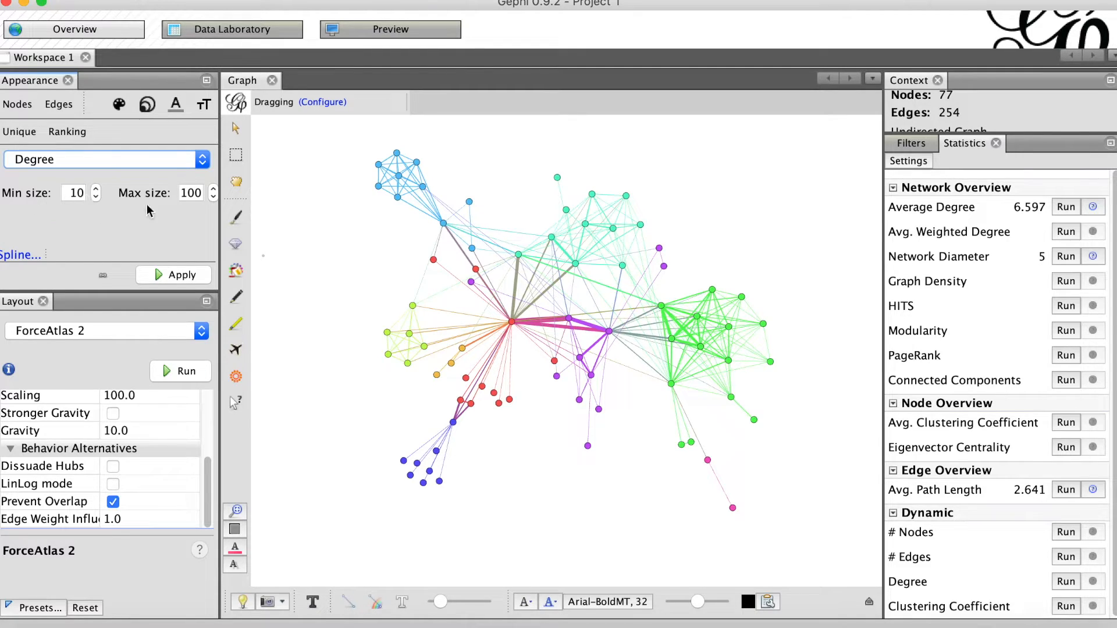
{"action": "left_click", "coordinate": [186, 278]}
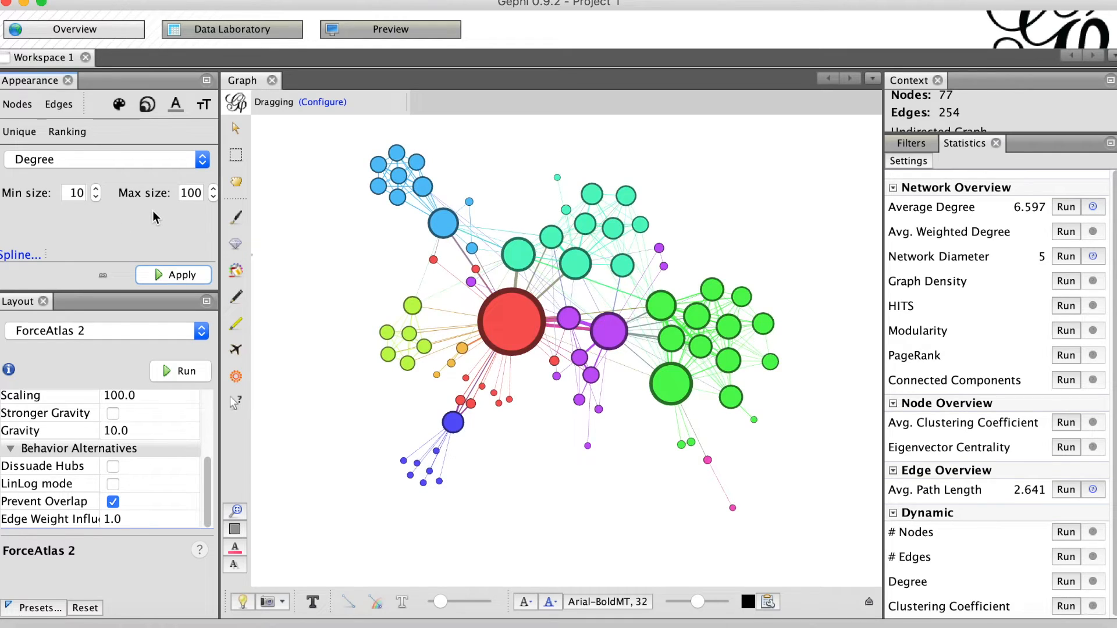
- Color all nodes with the single blue color #0580ff
{"action": "left_click", "coordinate": [120, 106]}
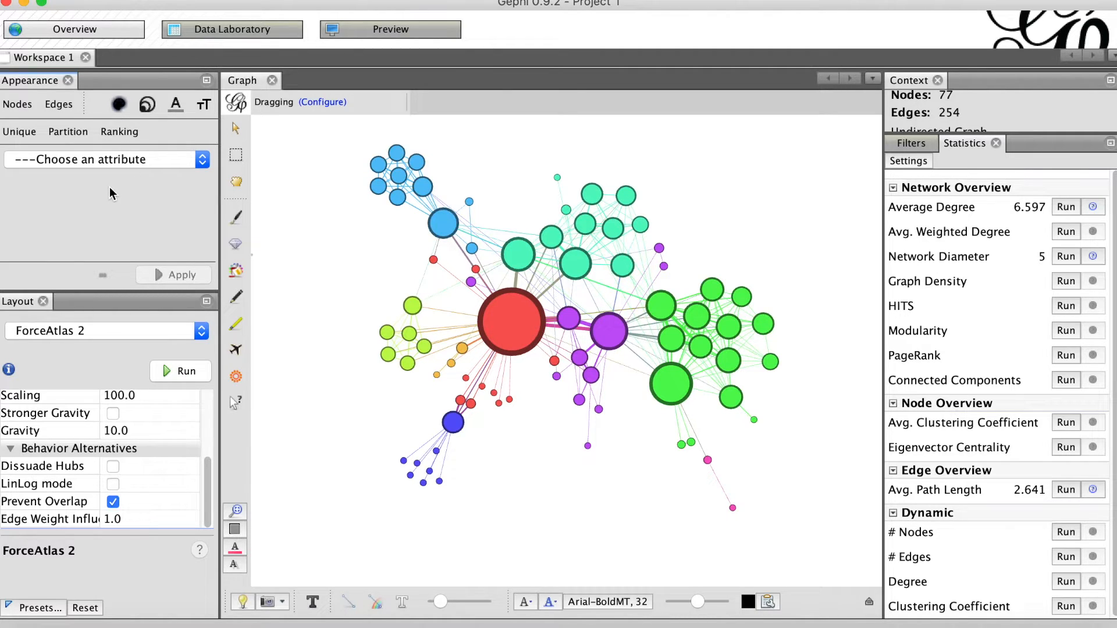
{"action": "left_click", "coordinate": [18, 133]}
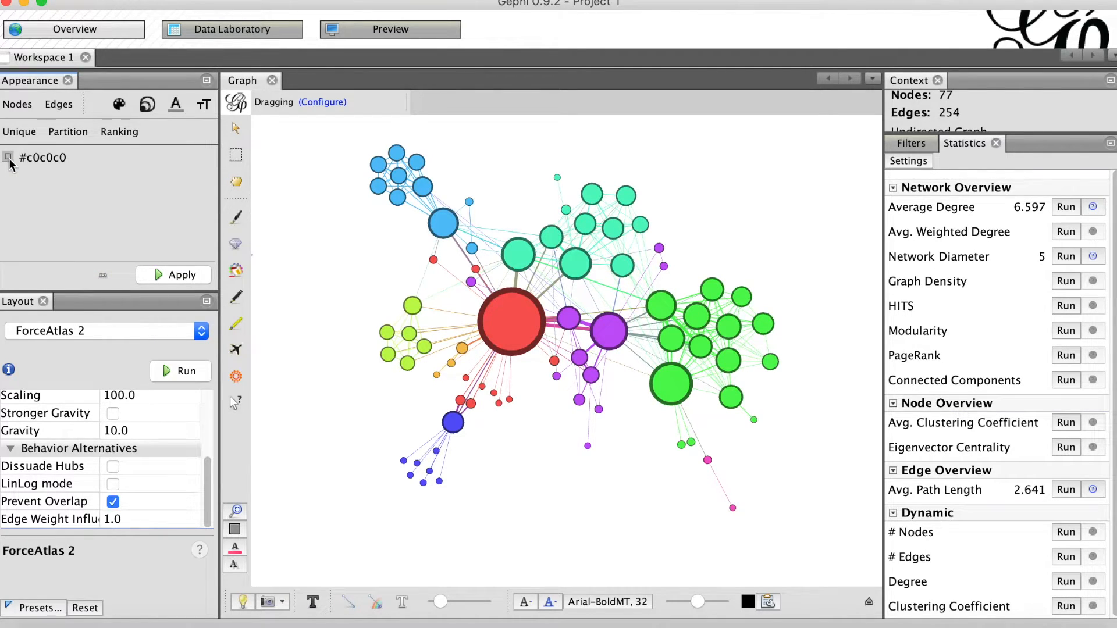
{"action": "left_click", "coordinate": [8, 158]}
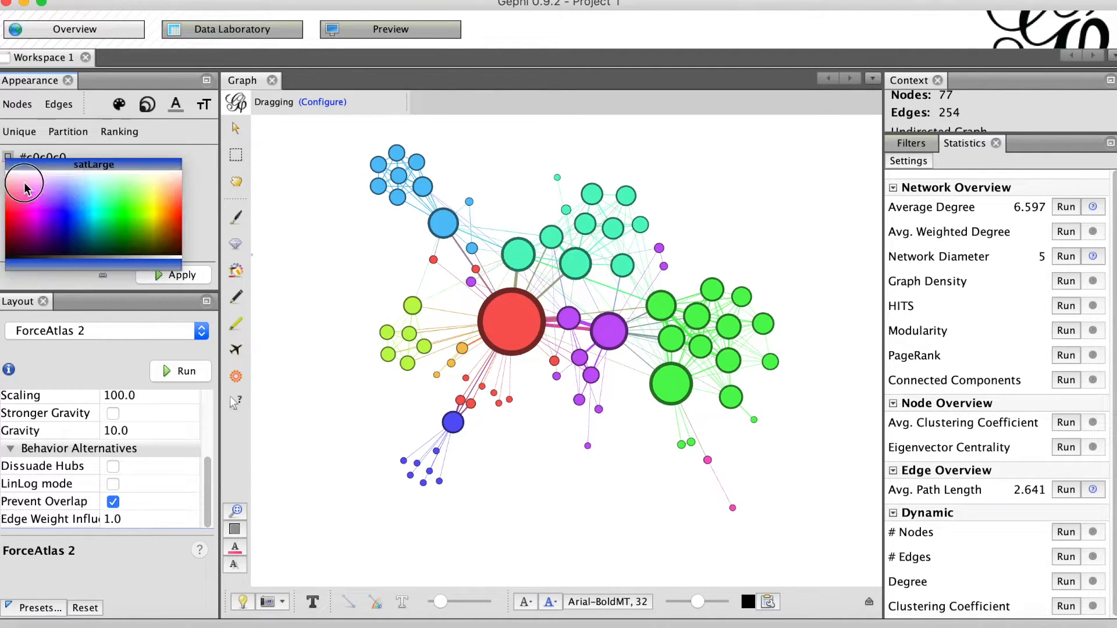
{"action": "left_click", "coordinate": [79, 214]}
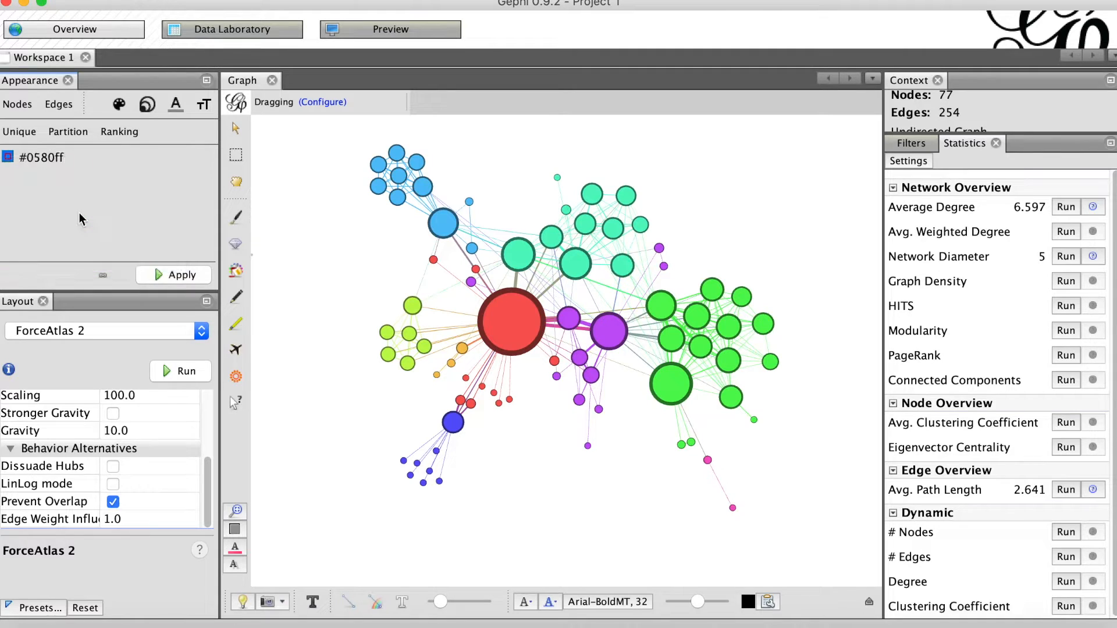
{"action": "left_click", "coordinate": [188, 278]}
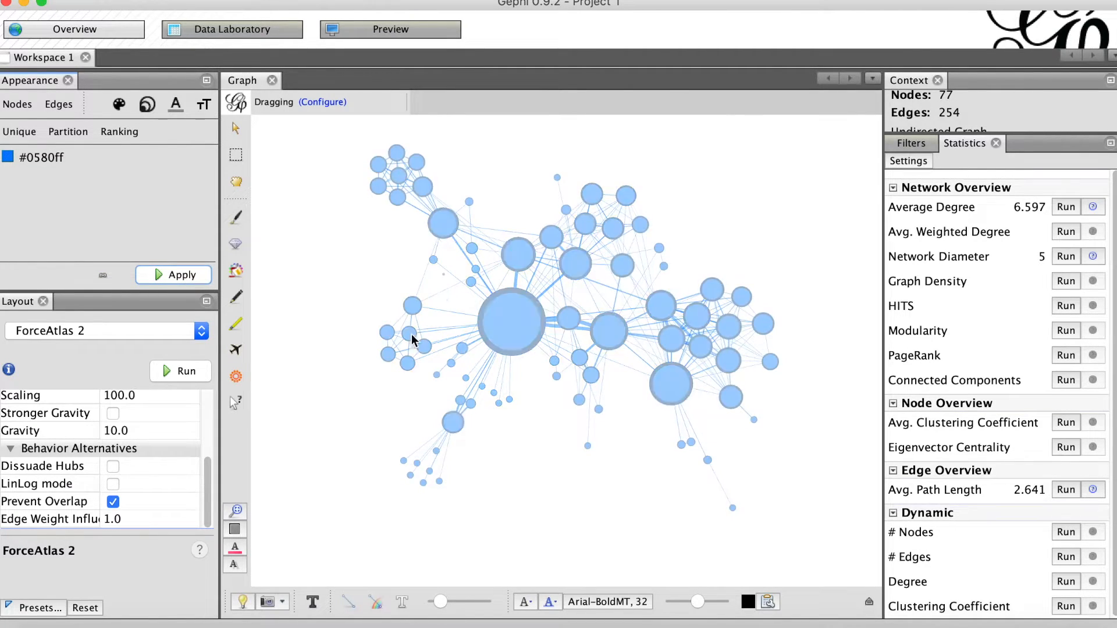
- Color the nodes by a Closeness Centrality ranking using the default cream-orange-dark red palette
{"action": "left_click", "coordinate": [123, 131]}
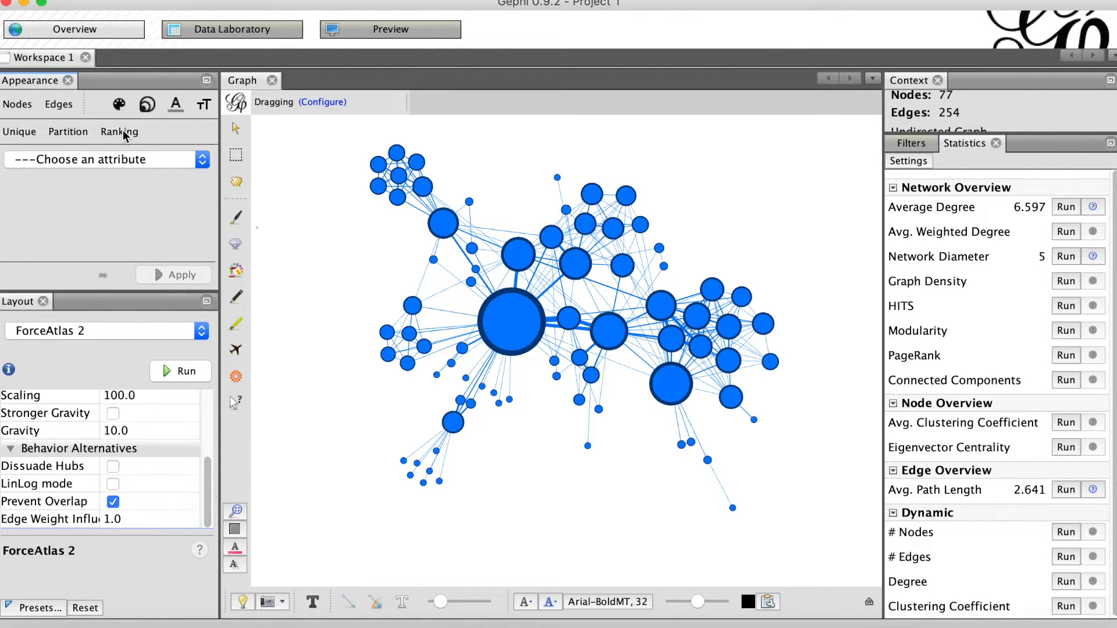
{"action": "left_click", "coordinate": [201, 163]}
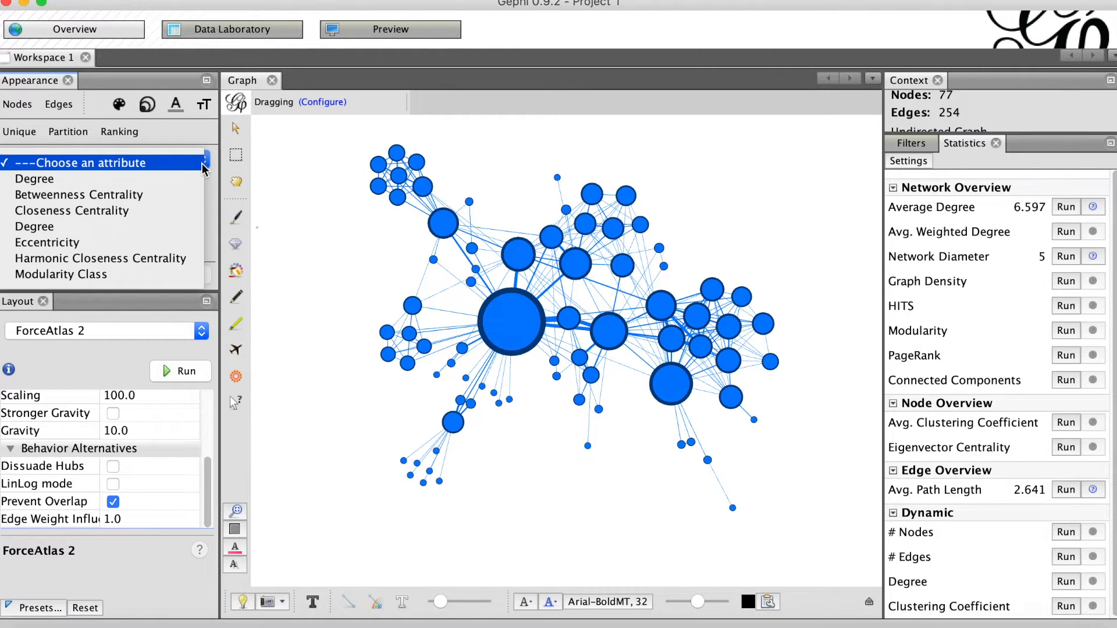
{"action": "left_click", "coordinate": [93, 212]}
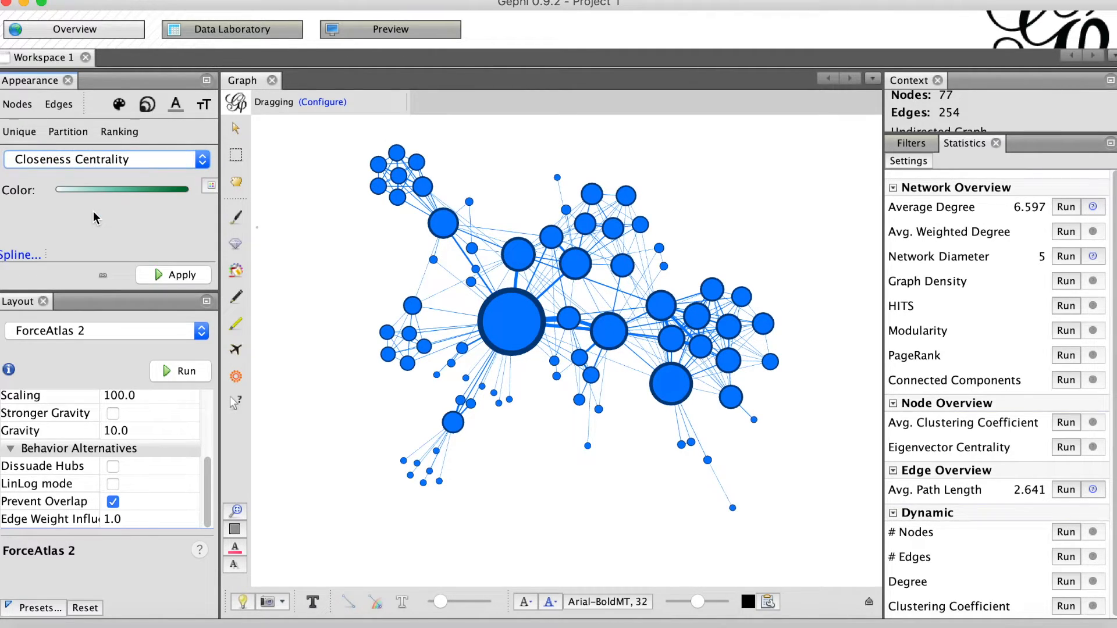
{"action": "mouse_move", "coordinate": [104, 196]}
{"action": "left_click", "coordinate": [211, 187]}
{"action": "mouse_move", "coordinate": [156, 188]}
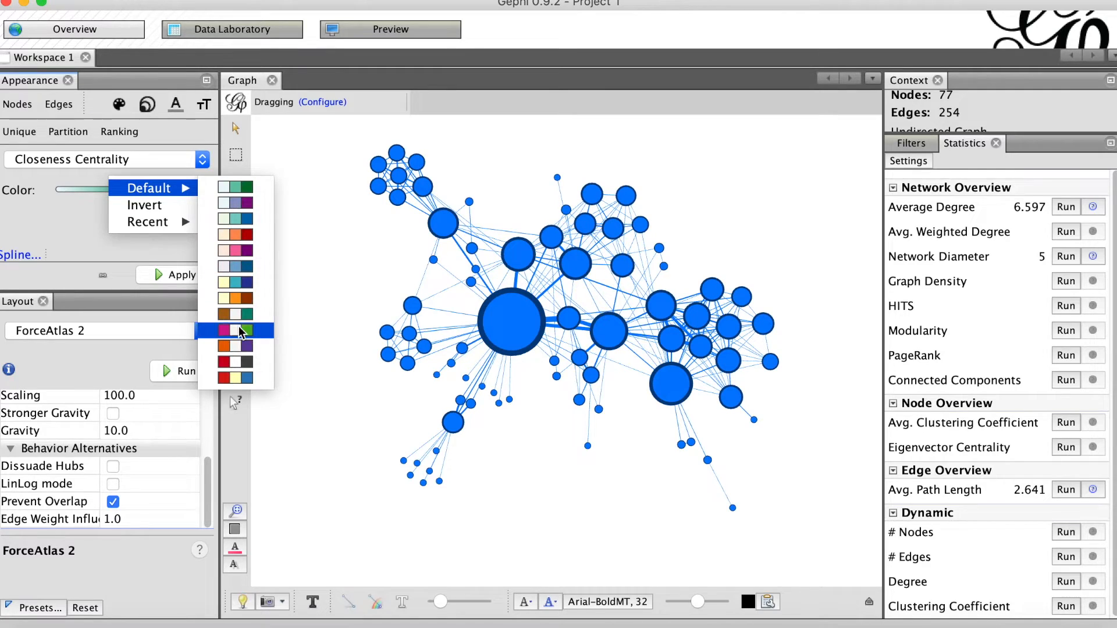
{"action": "left_click", "coordinate": [243, 235]}
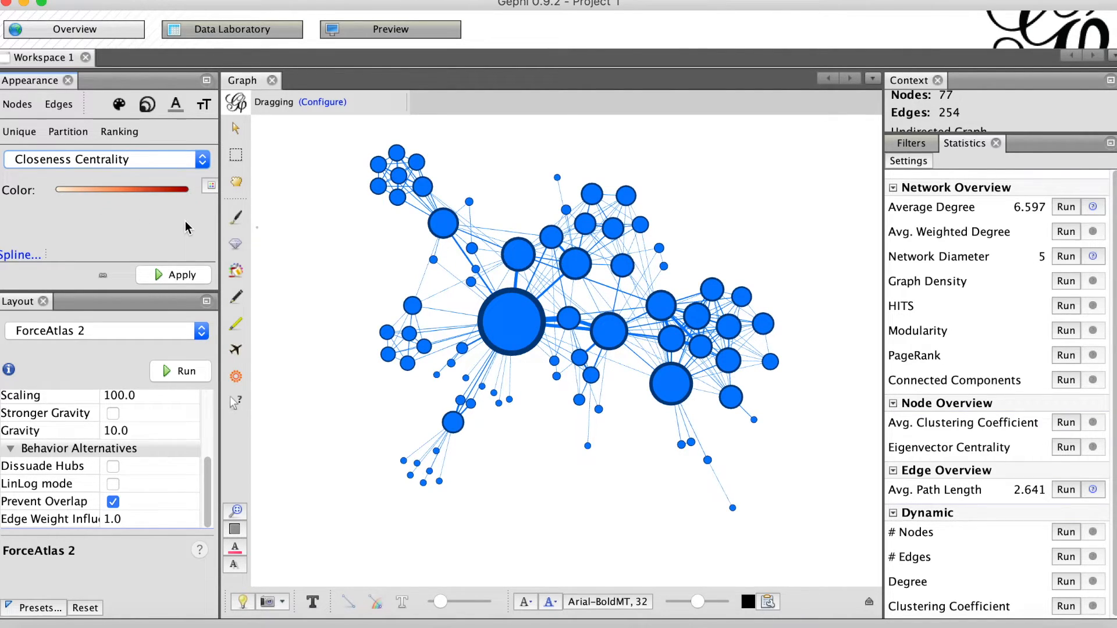
{"action": "left_click", "coordinate": [182, 275]}
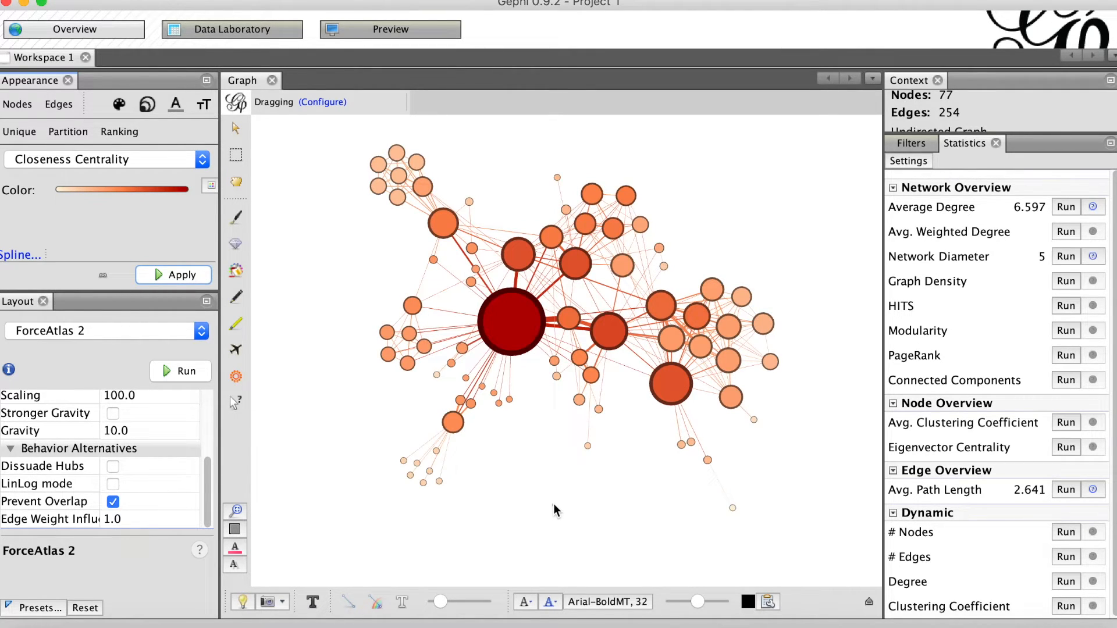
- Color the nodes by a Betweenness Centrality ranking using the default light blue-to-purple palette
{"action": "left_click", "coordinate": [202, 160]}
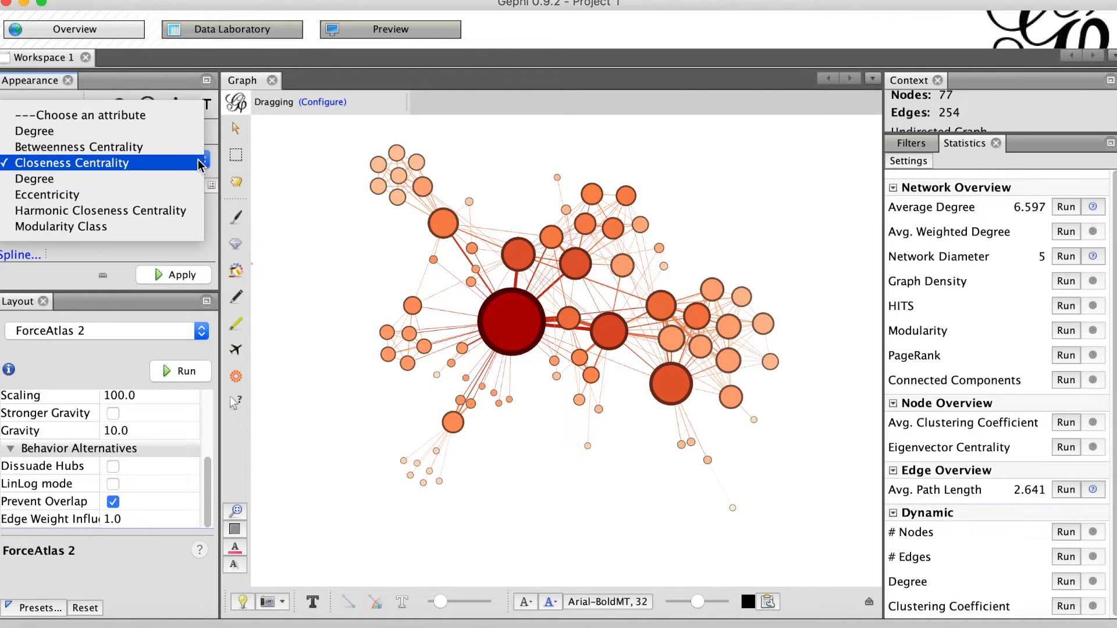
{"action": "left_click", "coordinate": [132, 146]}
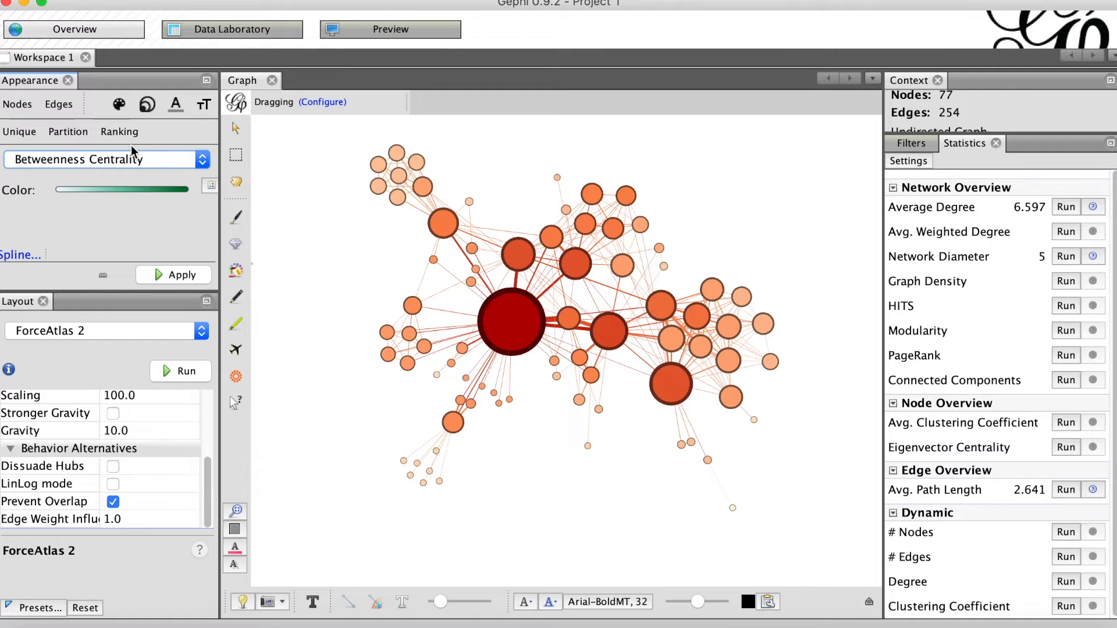
{"action": "left_click", "coordinate": [214, 190]}
{"action": "mouse_move", "coordinate": [177, 187]}
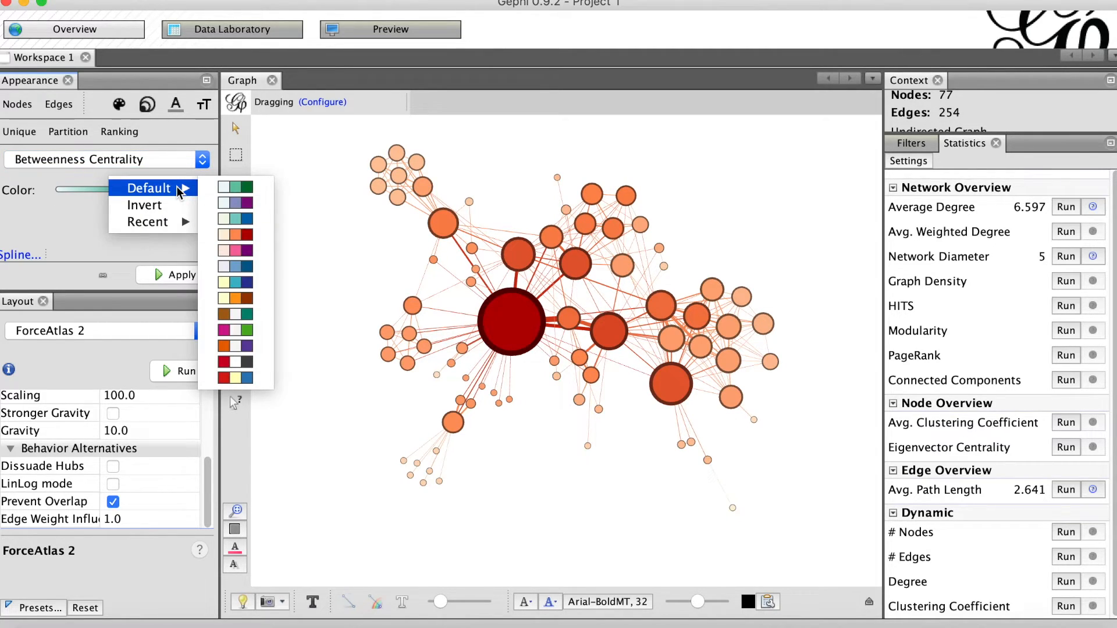
{"action": "left_click", "coordinate": [239, 207]}
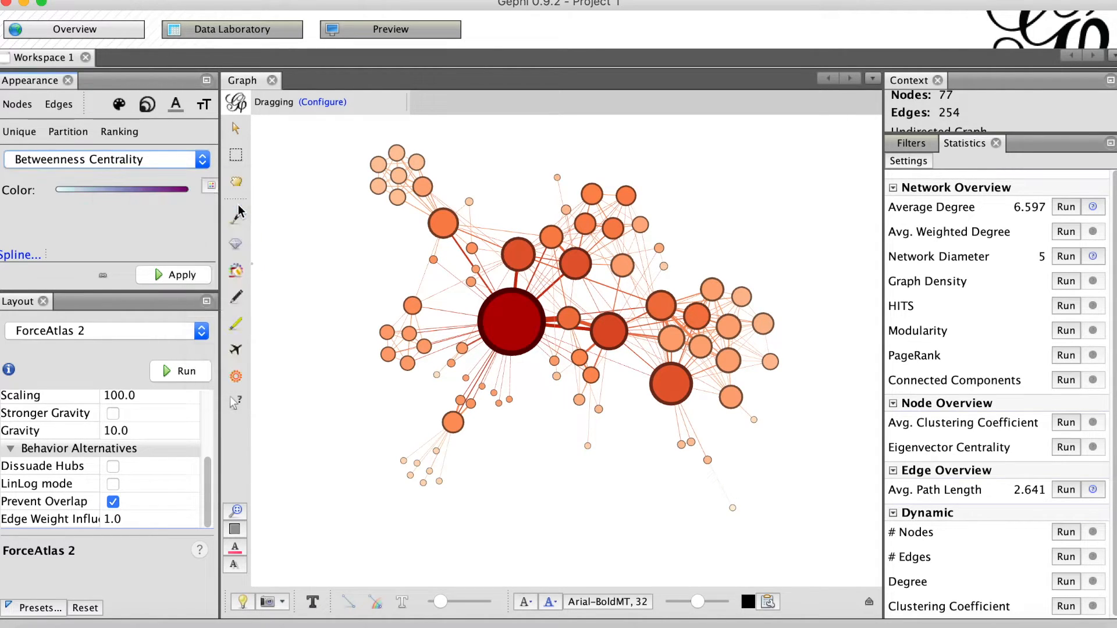
{"action": "left_click", "coordinate": [176, 281]}
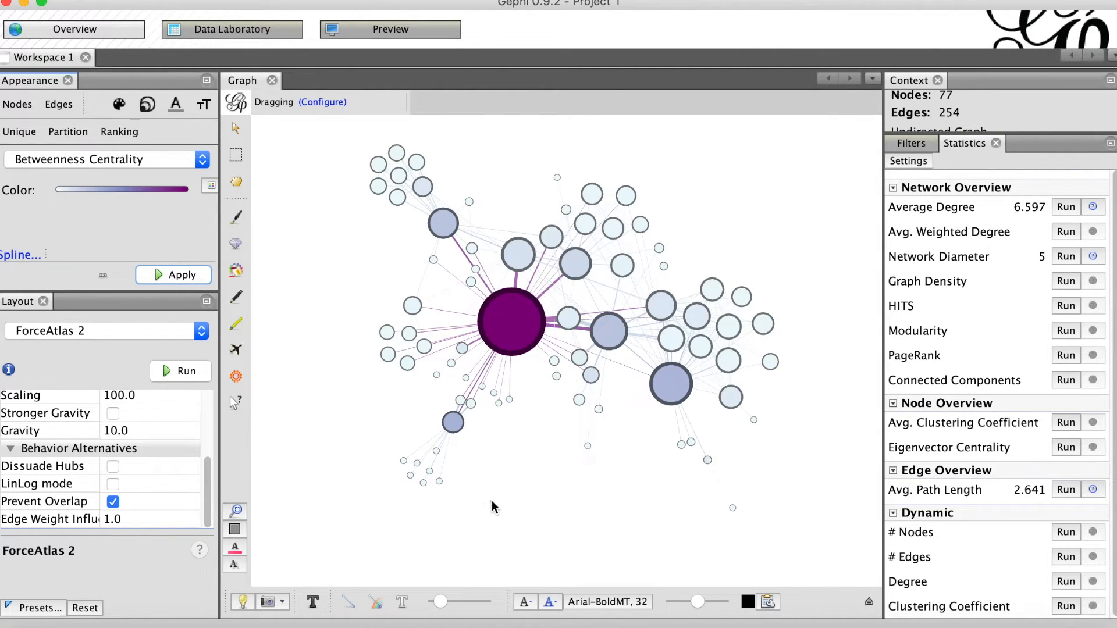
- Show the node labels at a reduced text size and thicken the edges in the graph
{"action": "left_click", "coordinate": [312, 604]}
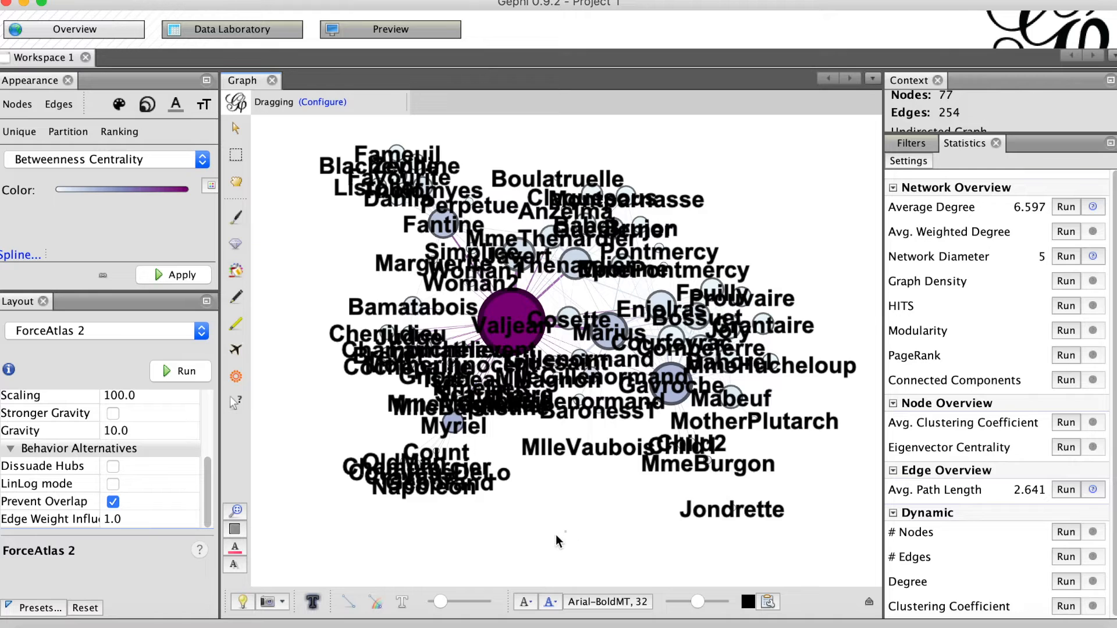
{"action": "left_click", "coordinate": [689, 603]}
{"action": "mouse_move", "coordinate": [689, 603]}
{"action": "left_mouse_down"}
{"action": "mouse_move", "coordinate": [722, 603]}
{"action": "mouse_move", "coordinate": [683, 606]}
{"action": "left_mouse_up"}
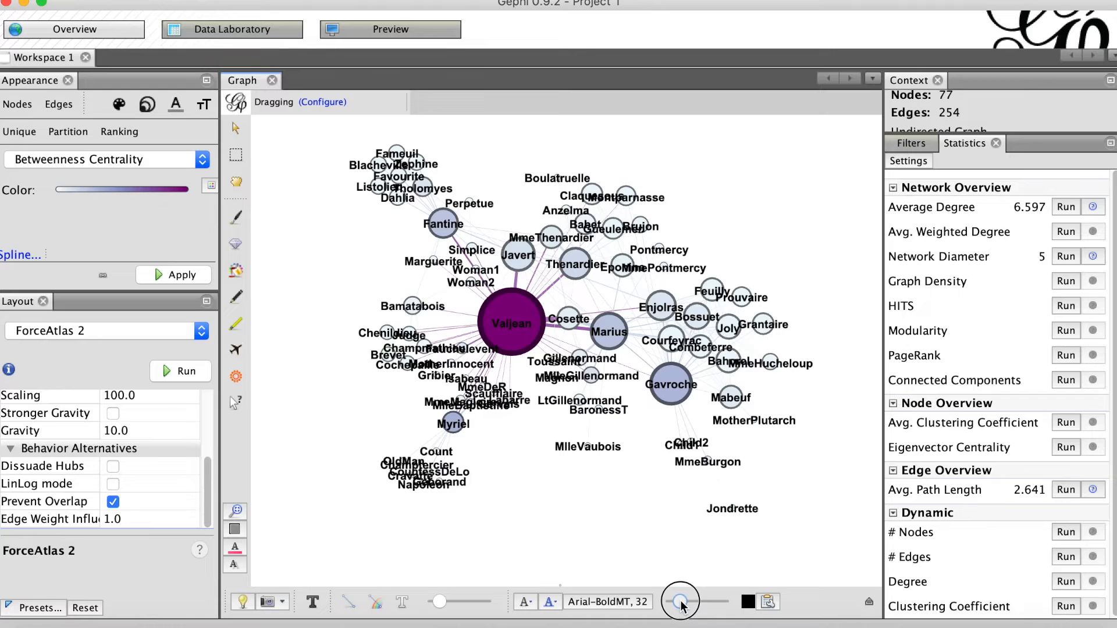
{"action": "left_click_drag", "start_coordinate": [683, 607], "coordinate": [682, 606]}
{"action": "left_click", "coordinate": [440, 603]}
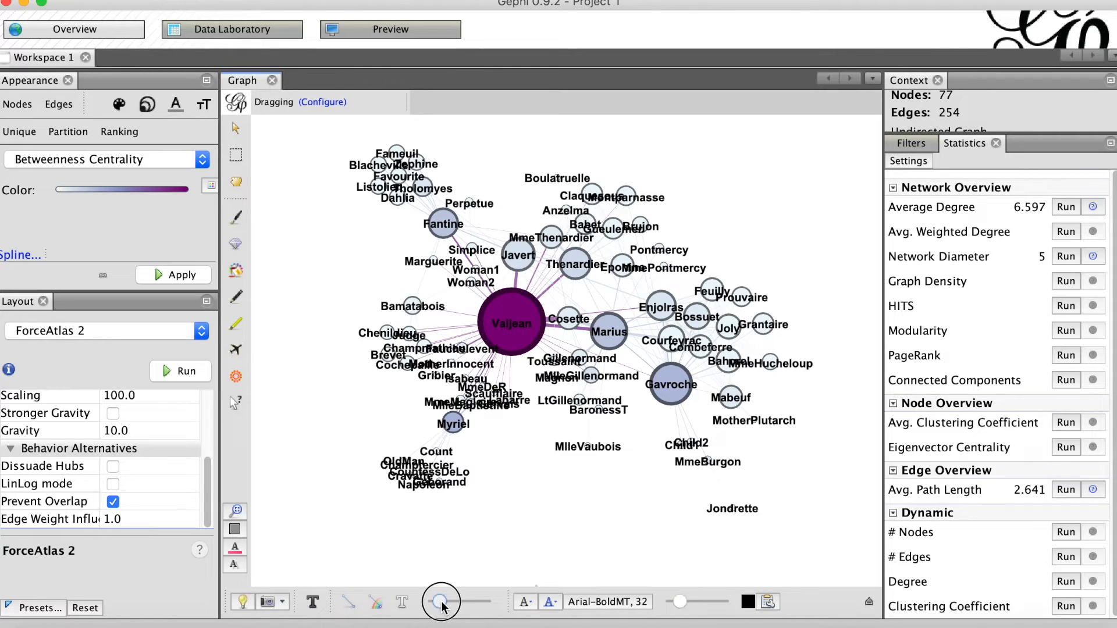
{"action": "mouse_move", "coordinate": [441, 606]}
{"action": "left_mouse_down"}
{"action": "mouse_move", "coordinate": [469, 607]}
{"action": "mouse_move", "coordinate": [459, 607]}
{"action": "left_mouse_up"}
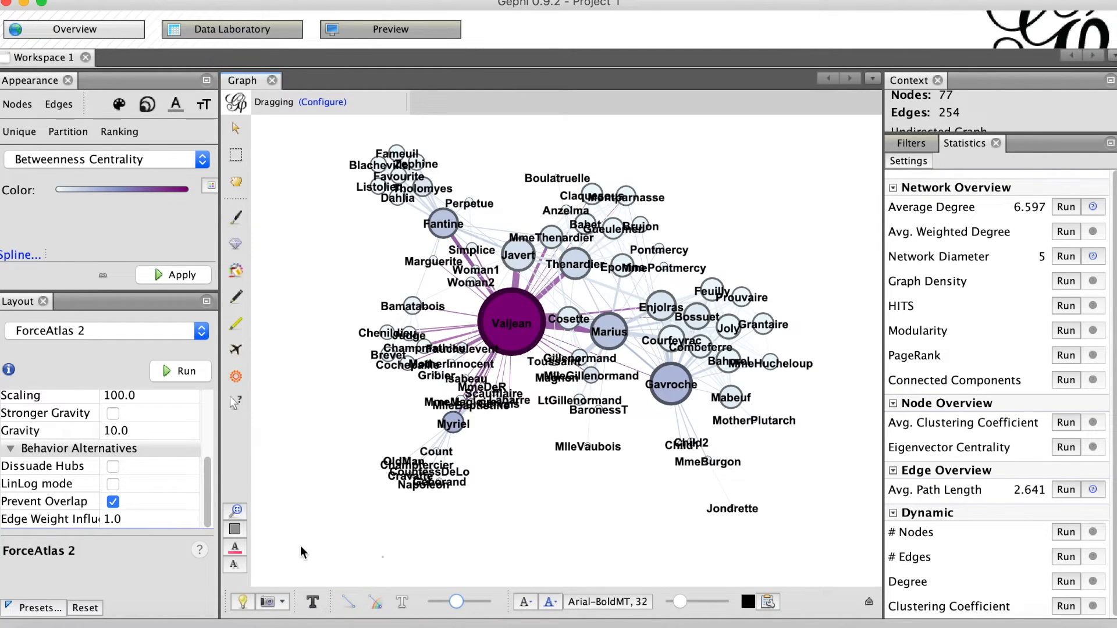
- Run the Label Adjust layout at speed 1.0 with node size included, and shrink the label text slightly
{"action": "left_click", "coordinate": [201, 337]}
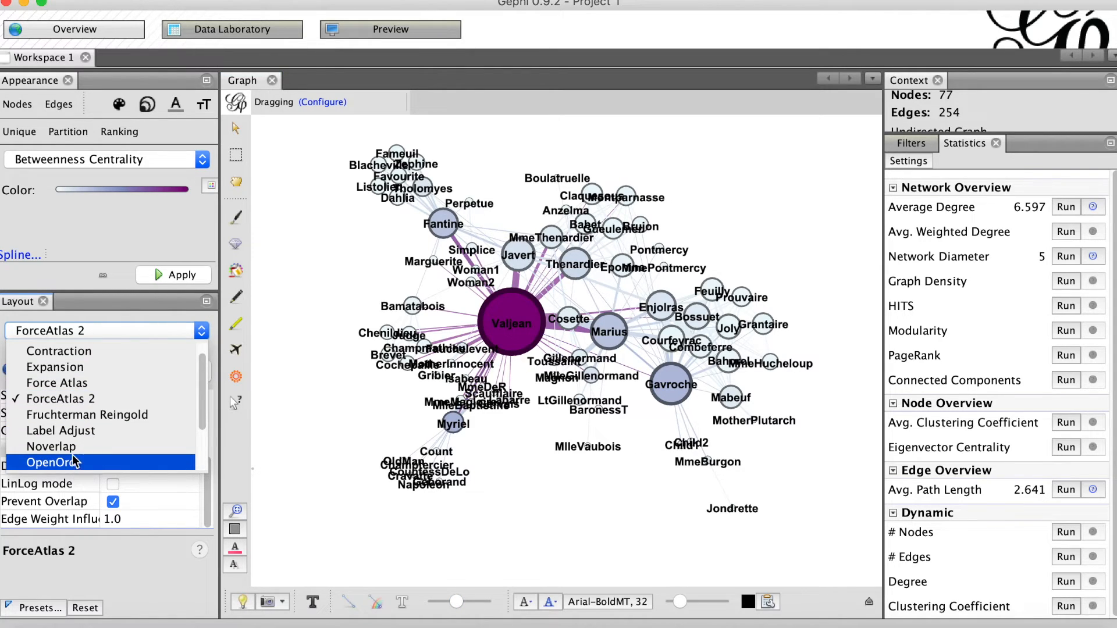
{"action": "left_click", "coordinate": [97, 430]}
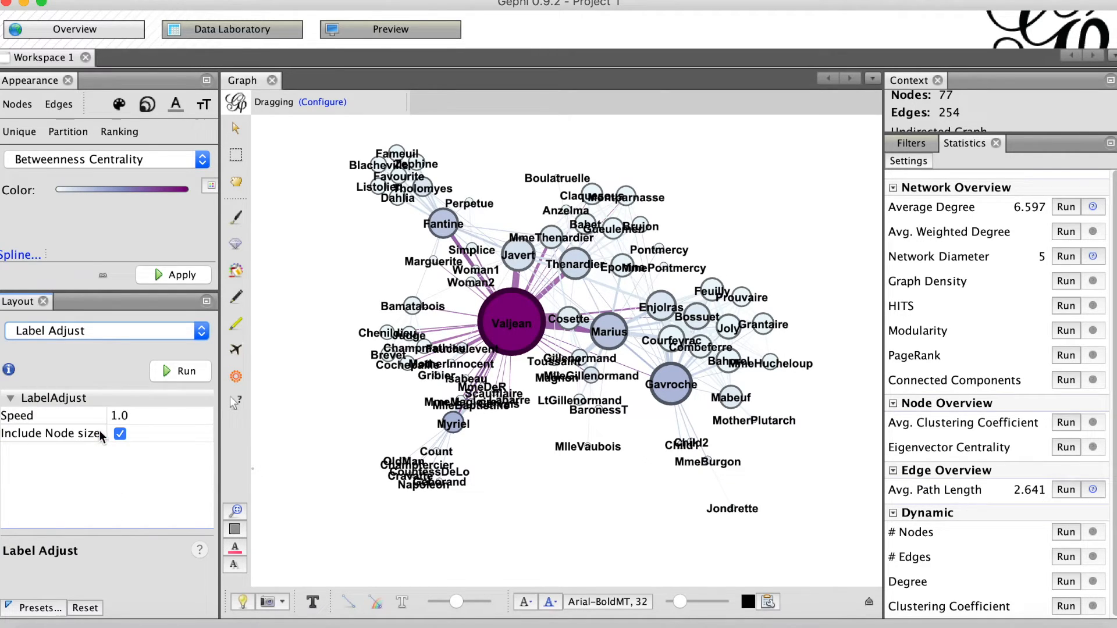
{"action": "left_click", "coordinate": [176, 374]}
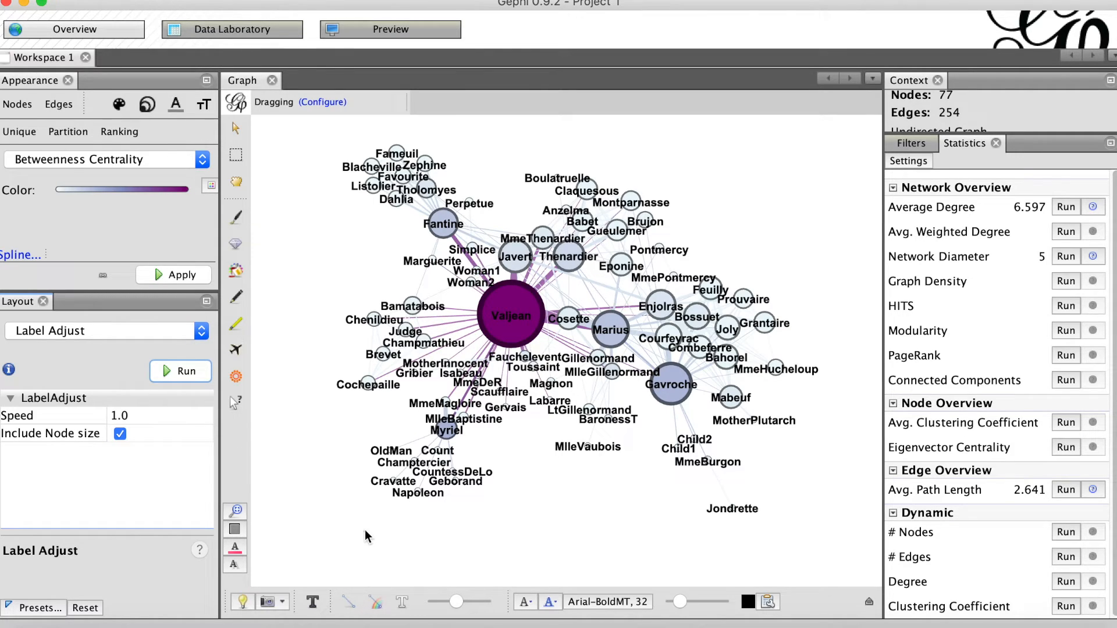
{"action": "left_click", "coordinate": [599, 516]}
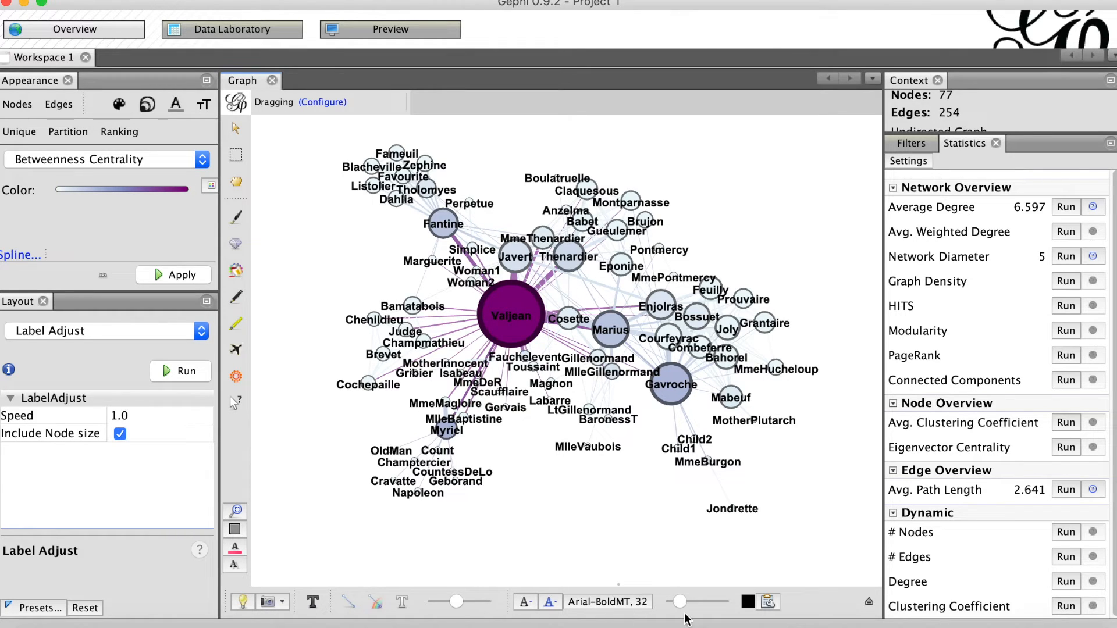
{"action": "left_click_drag", "start_coordinate": [682, 605], "coordinate": [679, 605]}
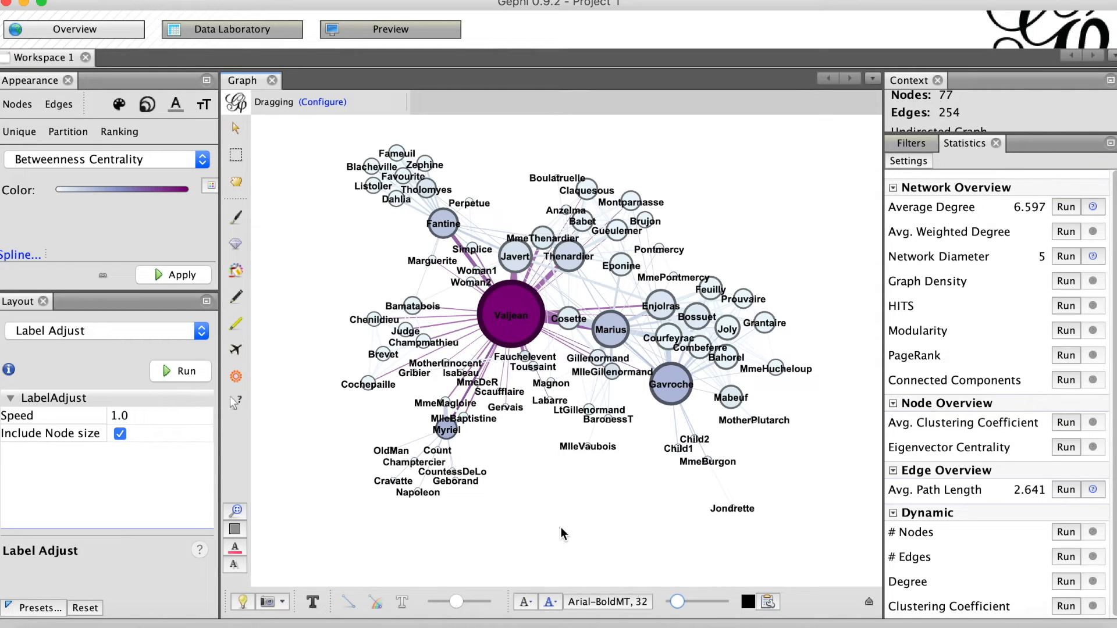
{"action": "left_click", "coordinate": [606, 602]}
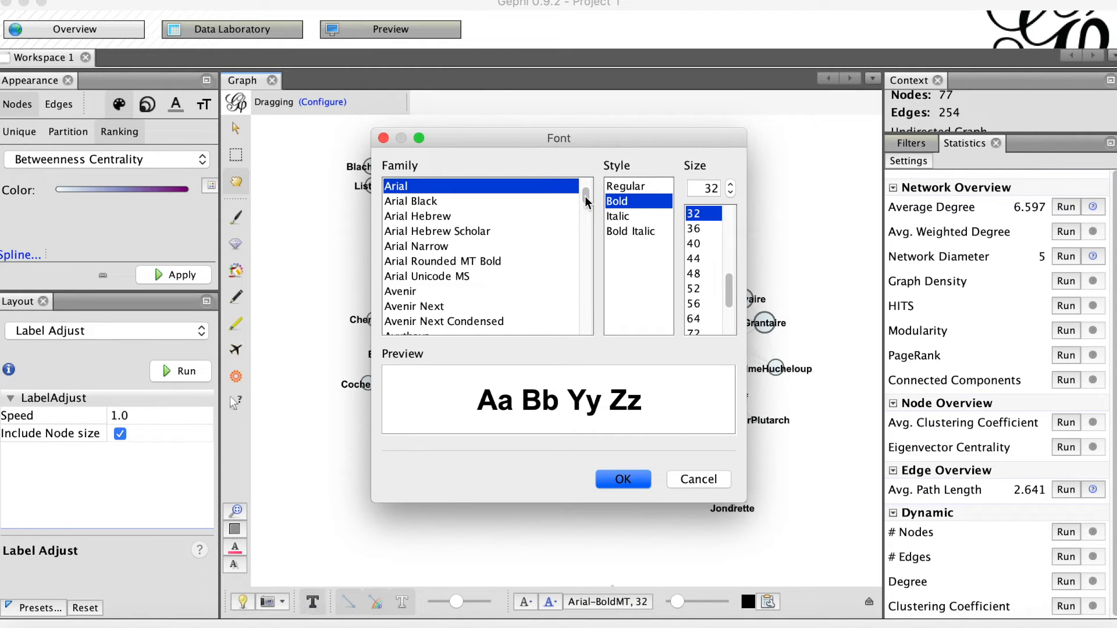
{"action": "scroll", "coordinate": [586, 218], "scroll_direction": "down", "scroll_amount": 3}
{"action": "left_click_drag", "start_coordinate": [586, 219], "coordinate": [600, 273]}
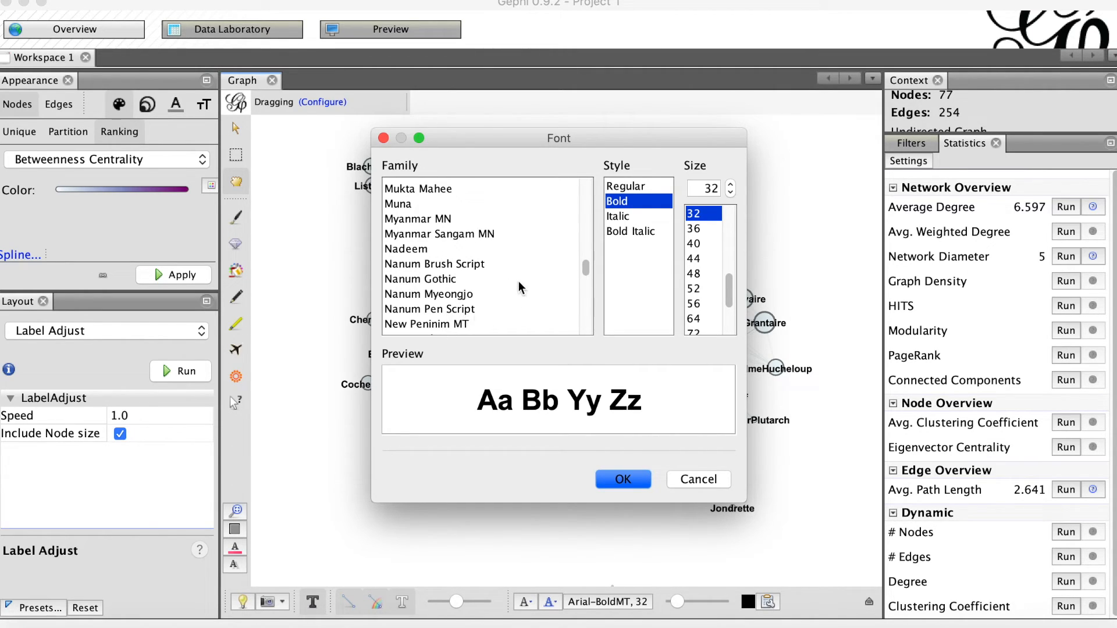
{"action": "left_click", "coordinate": [702, 480]}
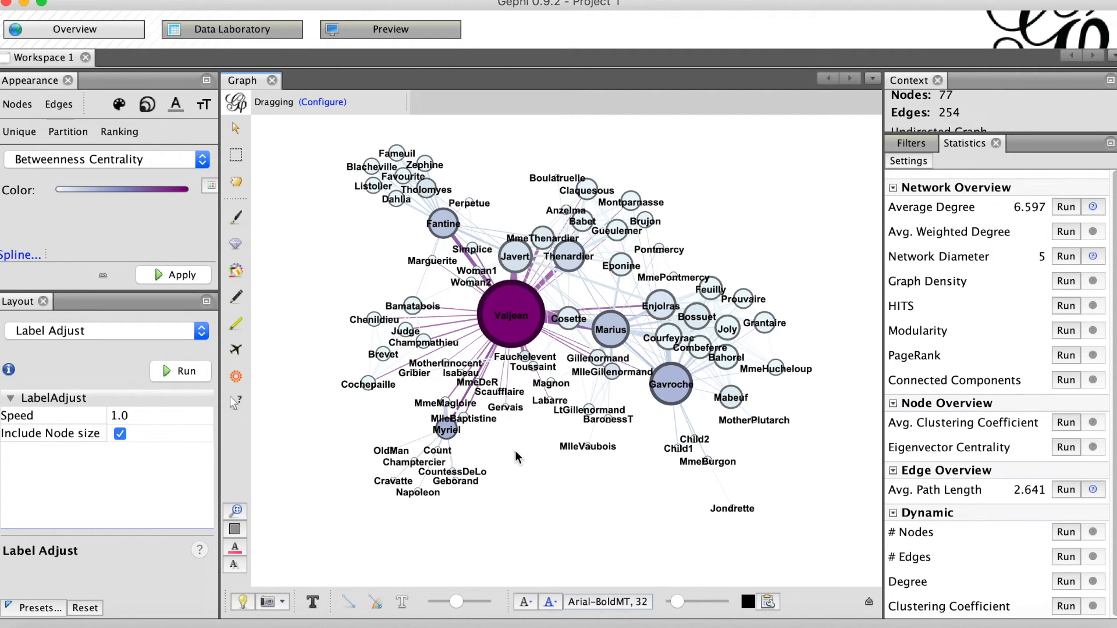
- Switch the graph background to black and back to white, and hide the node labels
{"action": "left_click", "coordinate": [243, 602]}
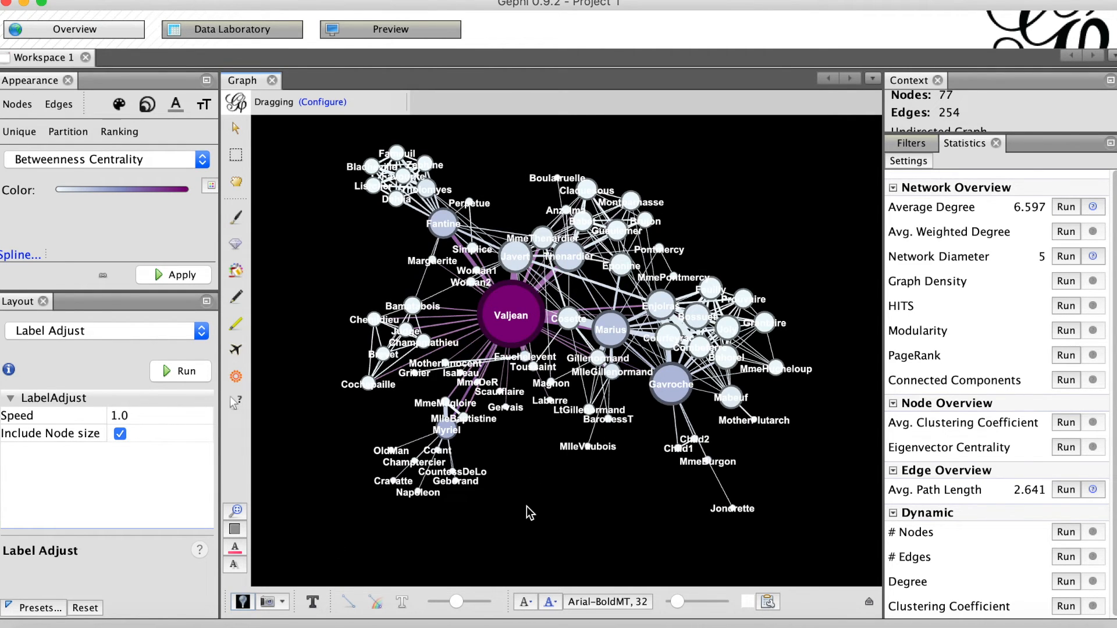
{"action": "left_click", "coordinate": [243, 603]}
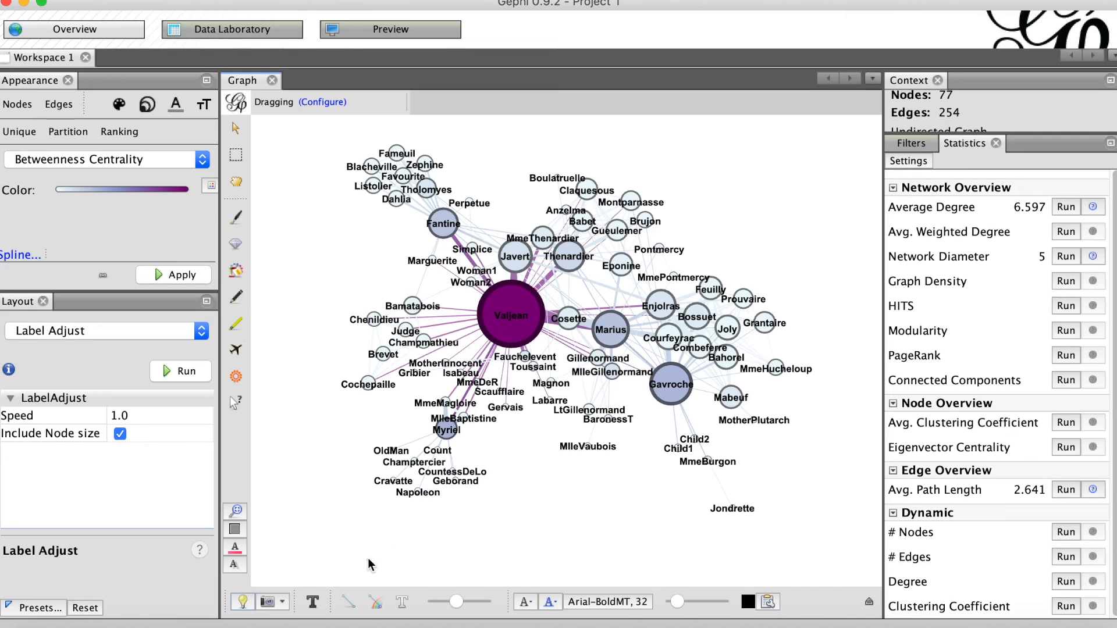
{"action": "left_click", "coordinate": [313, 603]}
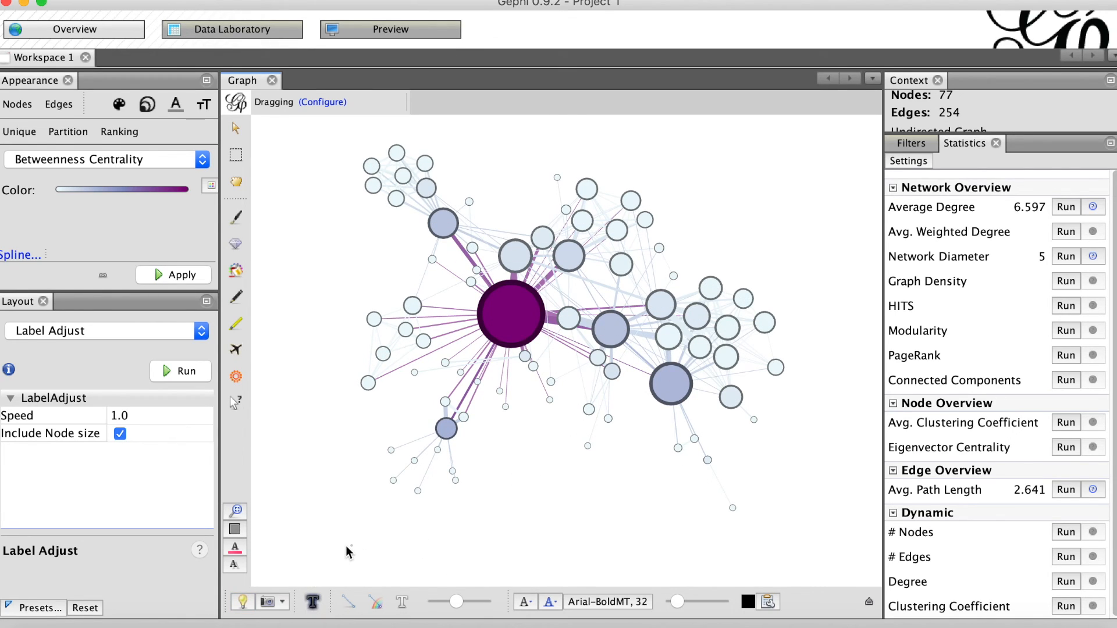
{"action": "left_click", "coordinate": [268, 603]}
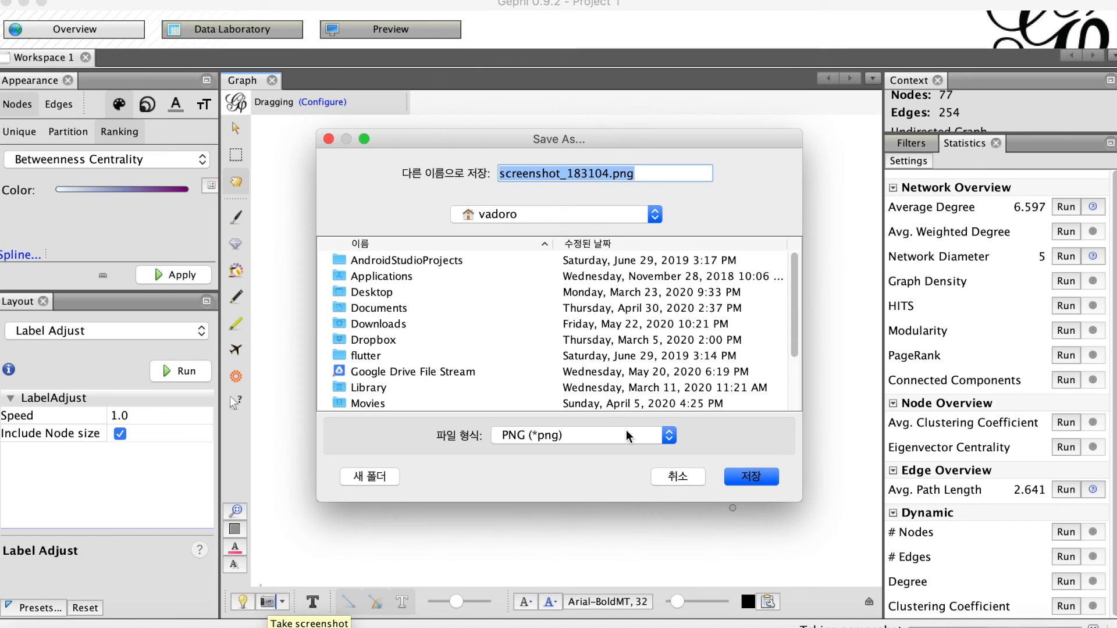
{"action": "left_click", "coordinate": [671, 440]}
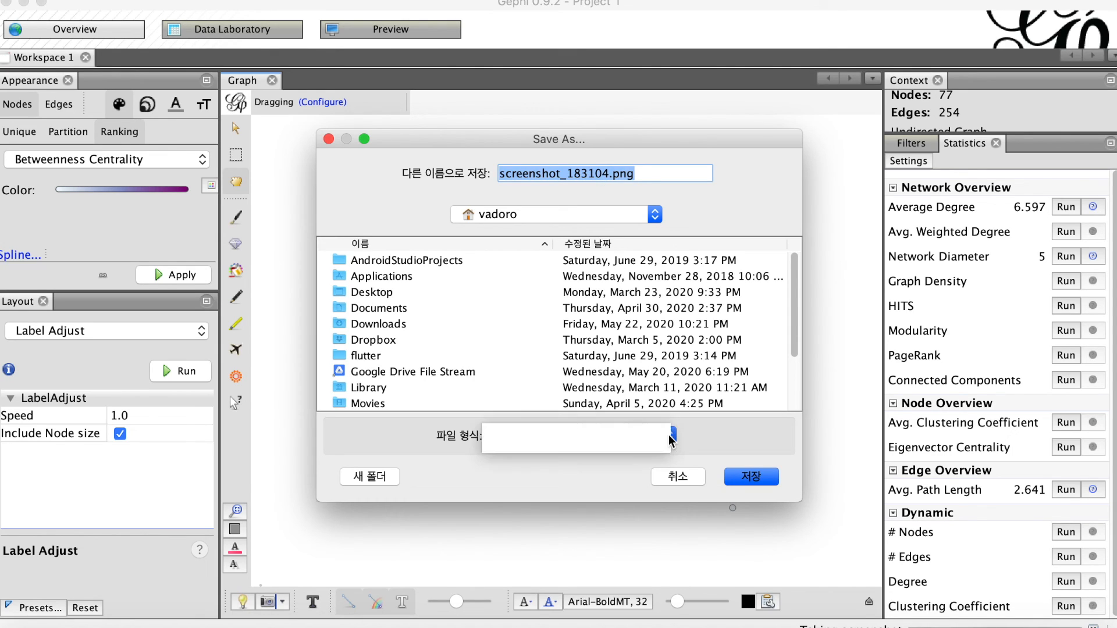
{"action": "left_click", "coordinate": [723, 446]}
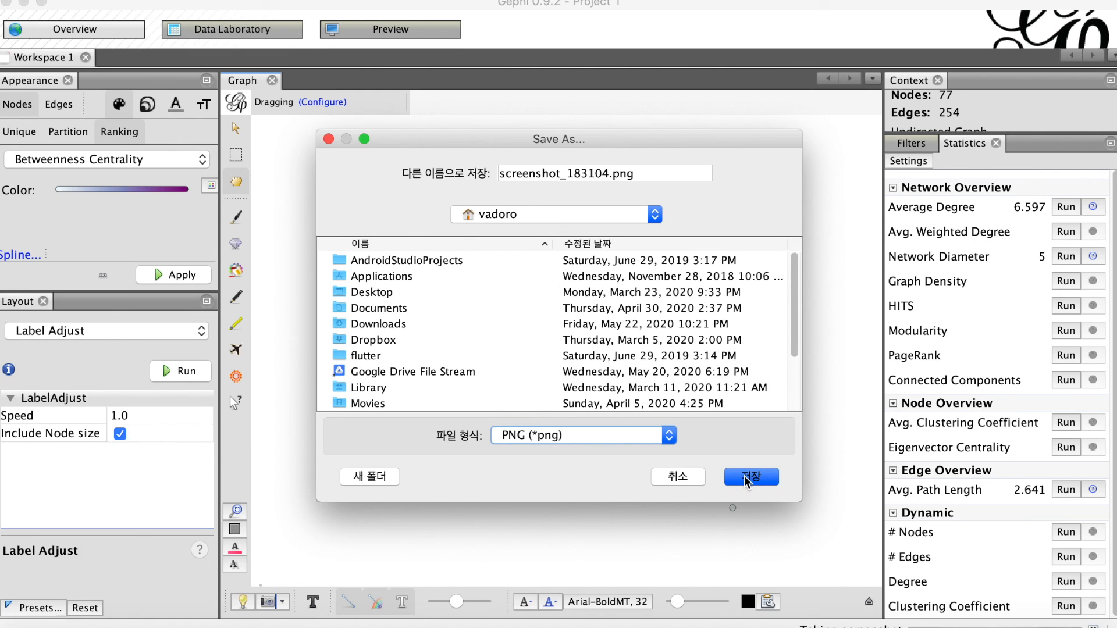
{"action": "left_click", "coordinate": [687, 480]}
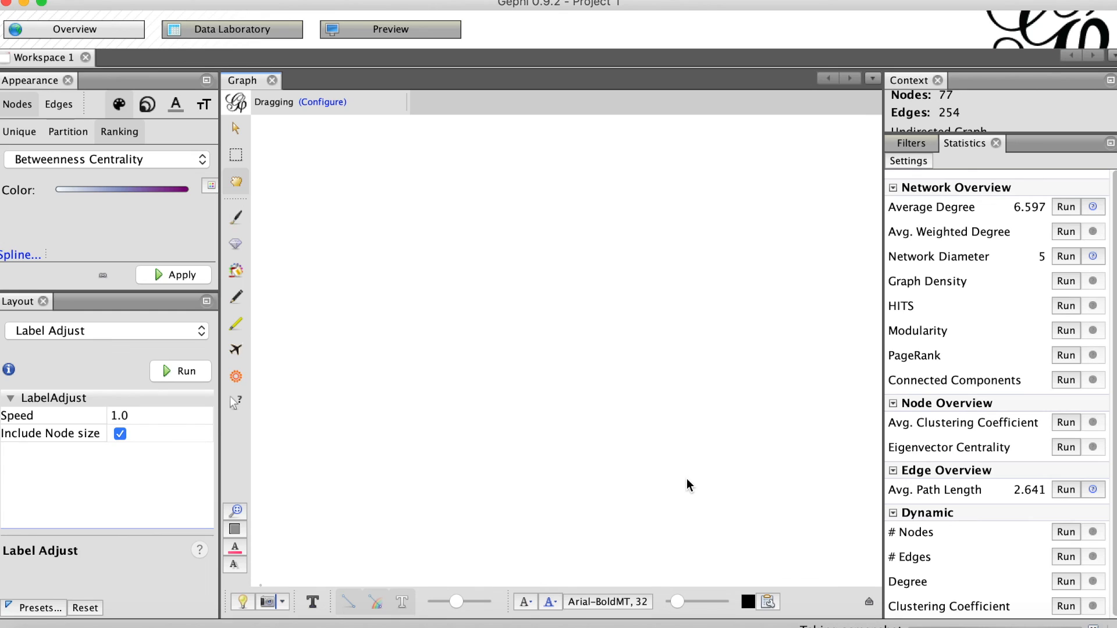